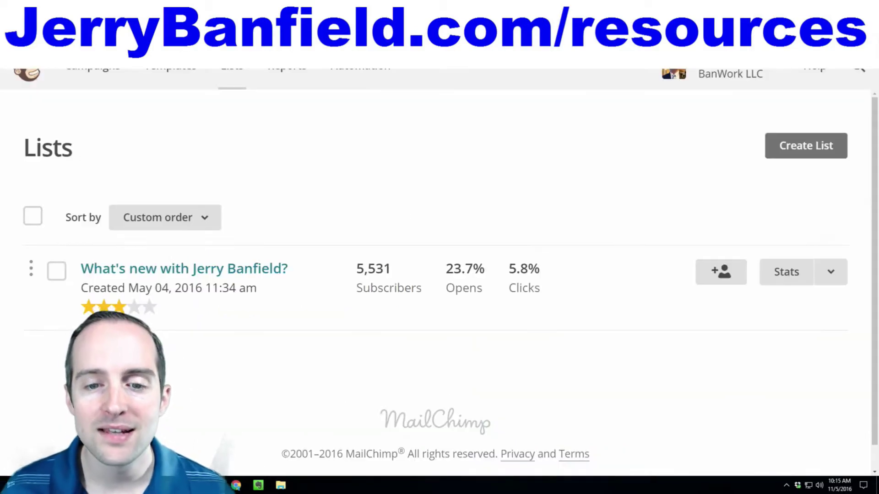
- Switch from MailChimp's Lists page to the jerrybanfield.com resources page with its 6,000-subscribers slider
scroll(437, 128, "down", 1)
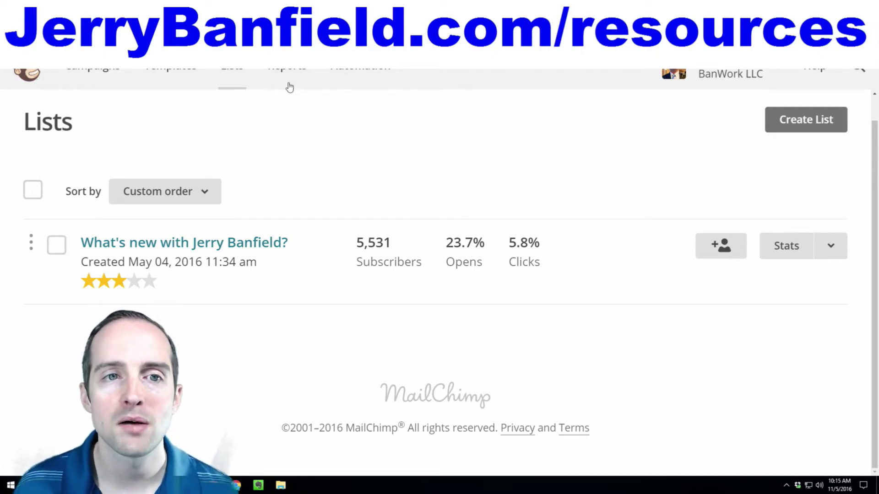
left_click(316, 9)
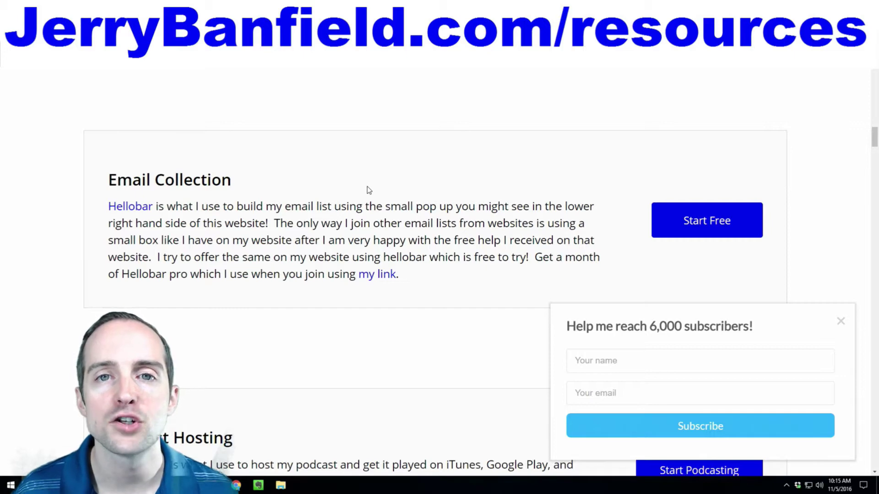
scroll(368, 187, "down", 1)
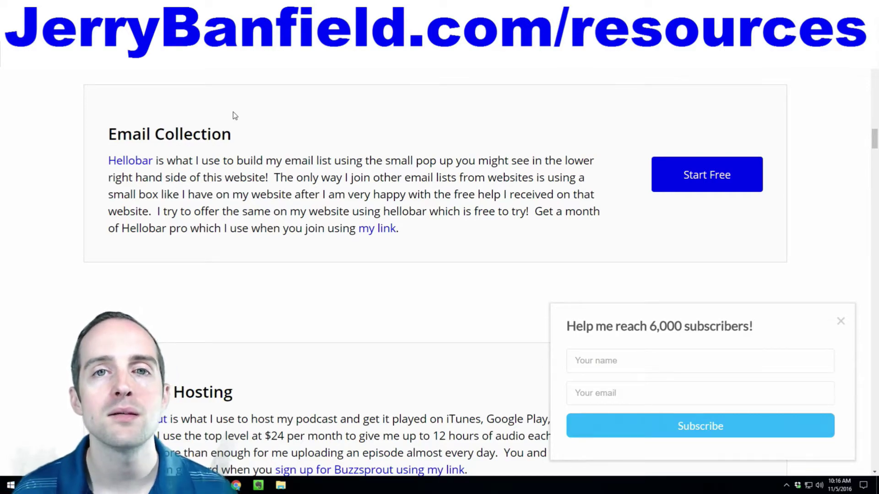
scroll(235, 114, "down", 15)
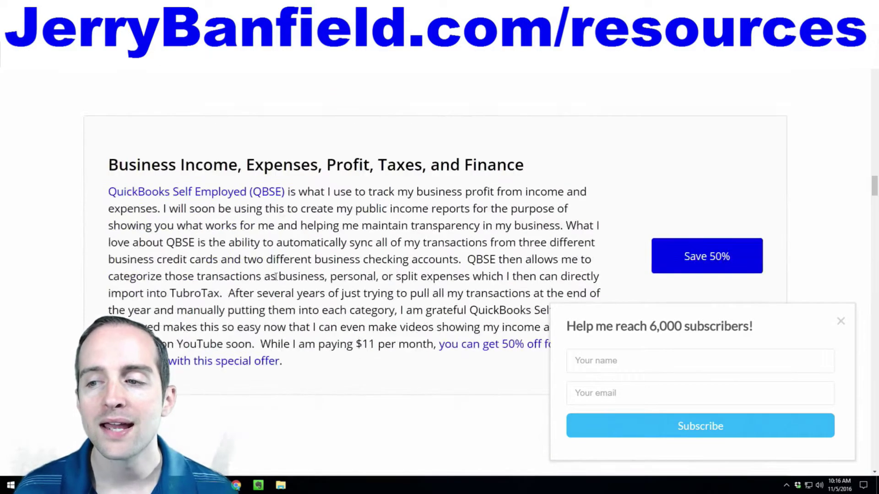
left_click_drag(875, 212, 874, 458)
scroll(716, 269, "up", 10)
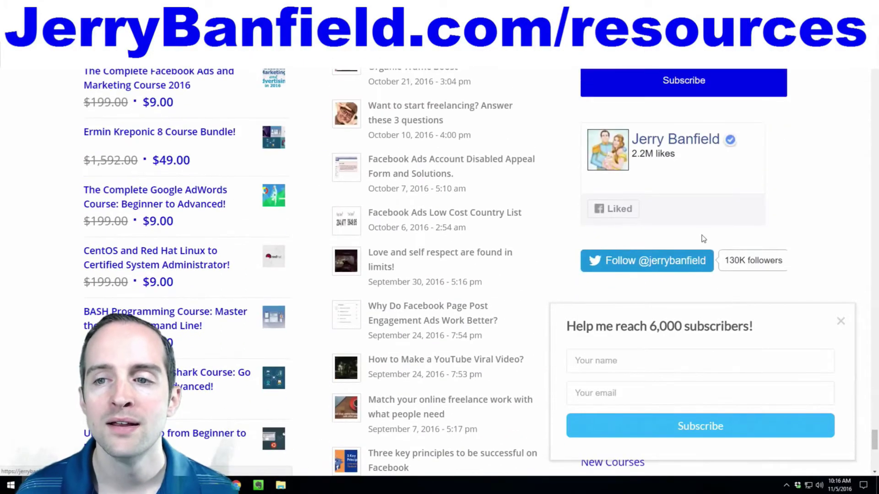
scroll(692, 208, "down", 2)
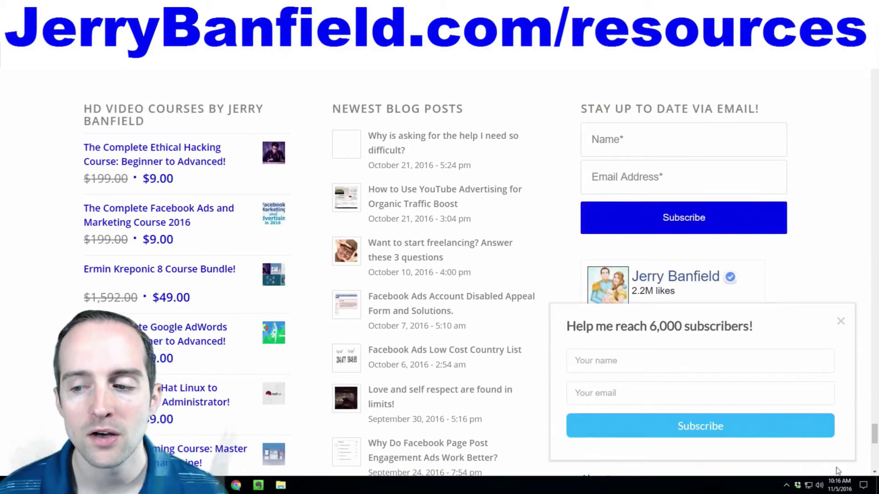
left_click_drag(875, 431, 870, 118)
scroll(614, 199, "down", 6)
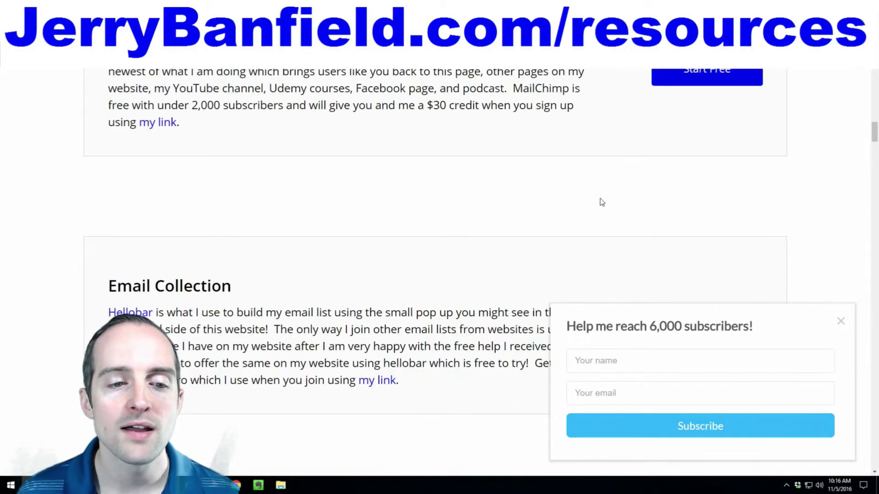
scroll(601, 200, "up", 2)
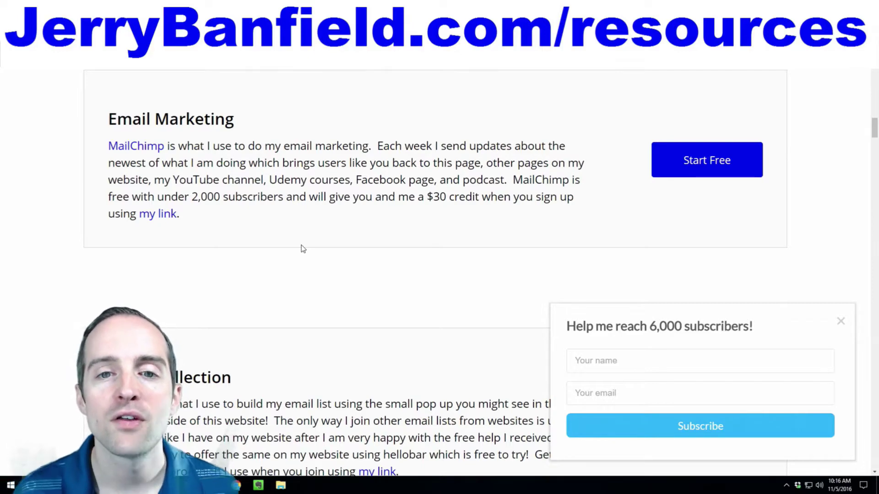
scroll(392, 178, "down", 6)
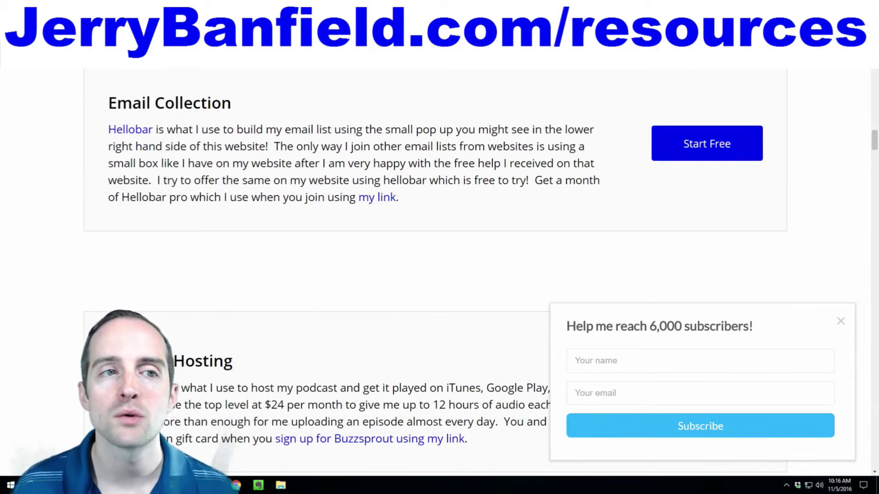
key("ctrl+Tab")
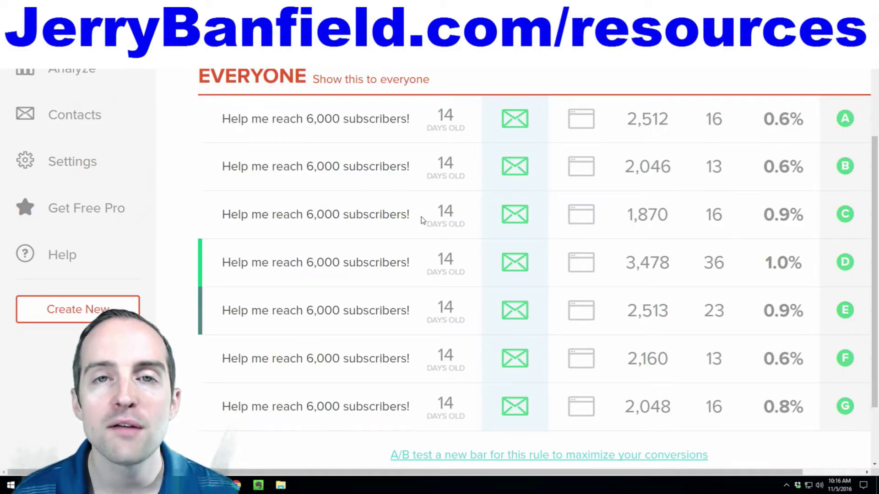
- Scroll up and down the Hello Bar dashboard to review the listed bars
scroll(421, 221, "down", 1)
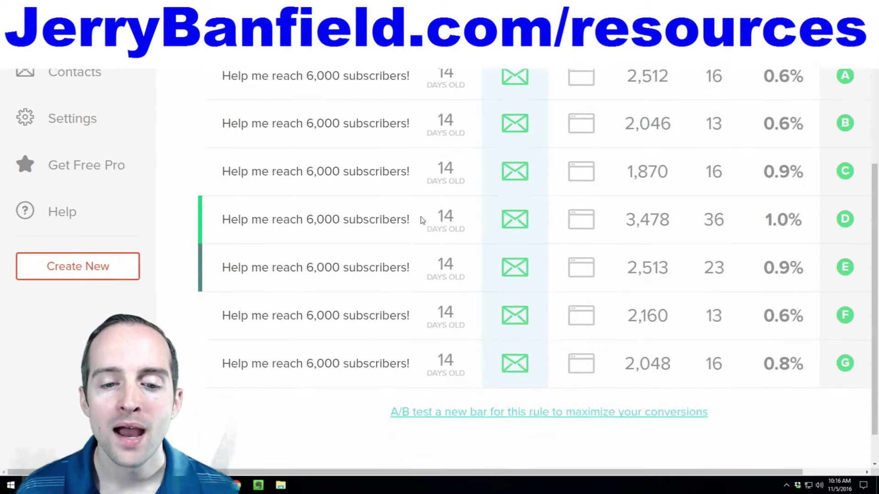
scroll(421, 221, "up", 1)
scroll(421, 216, "down", 1)
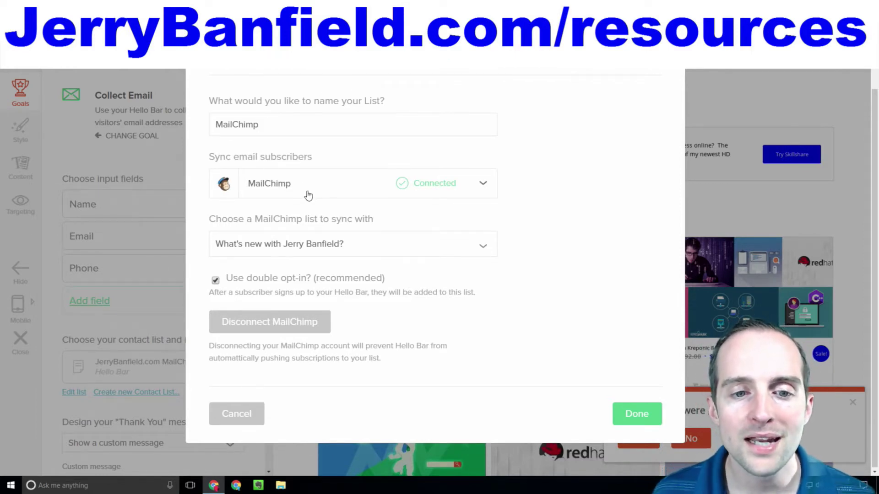
- Keep 'What's new with Jerry Banfield?' as the synced MailChimp list and confirm with Done
left_click(337, 248)
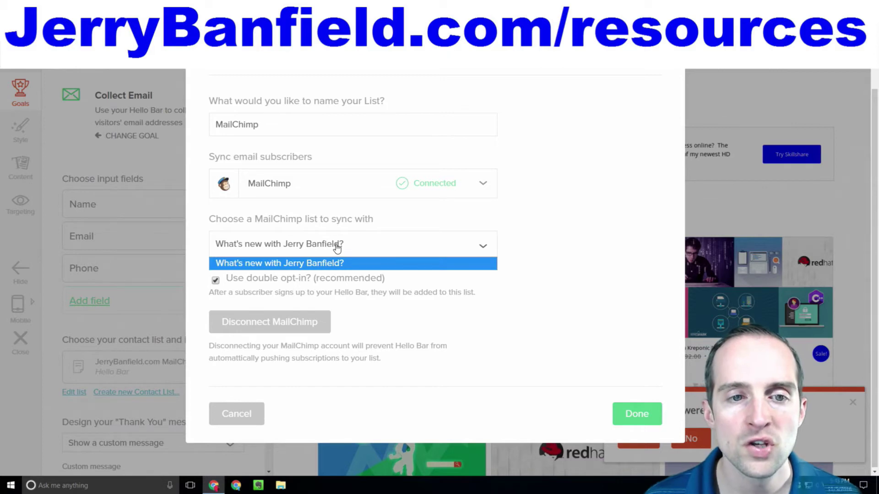
left_click(337, 248)
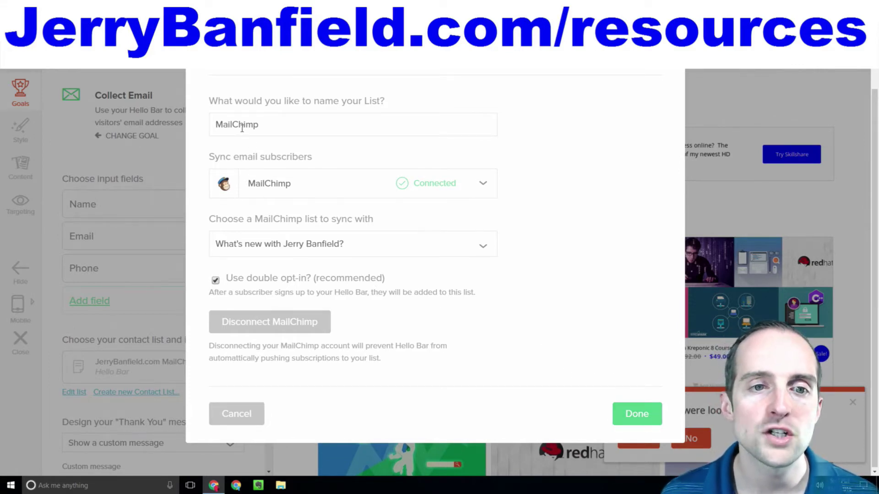
left_click(638, 417)
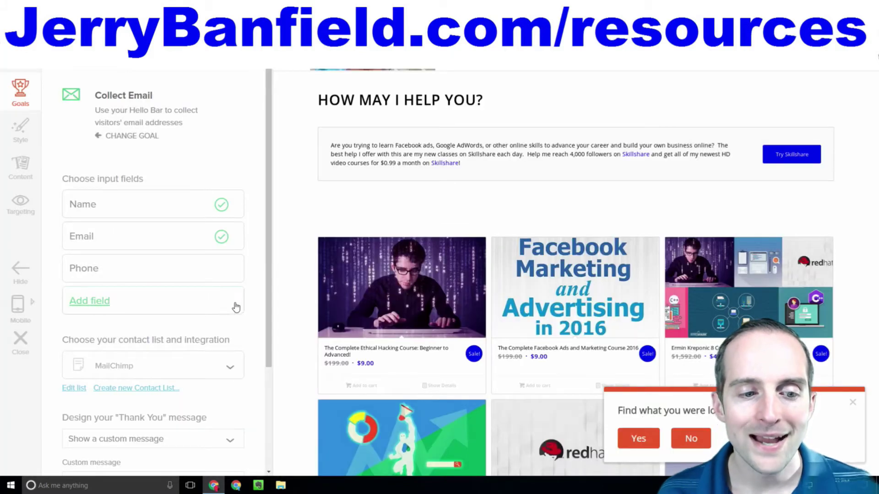
- Reselect MailChimp as the bar's contact list, then start a new contact list
scroll(236, 304, "down", 2)
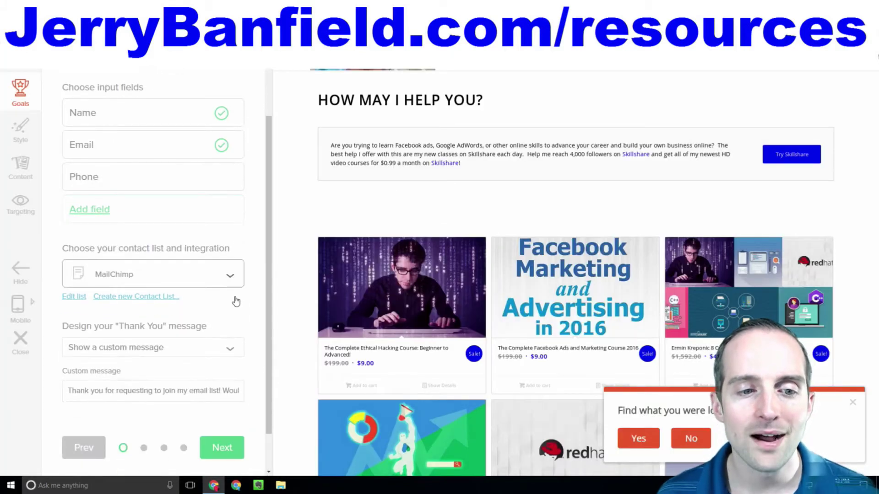
left_click(204, 279)
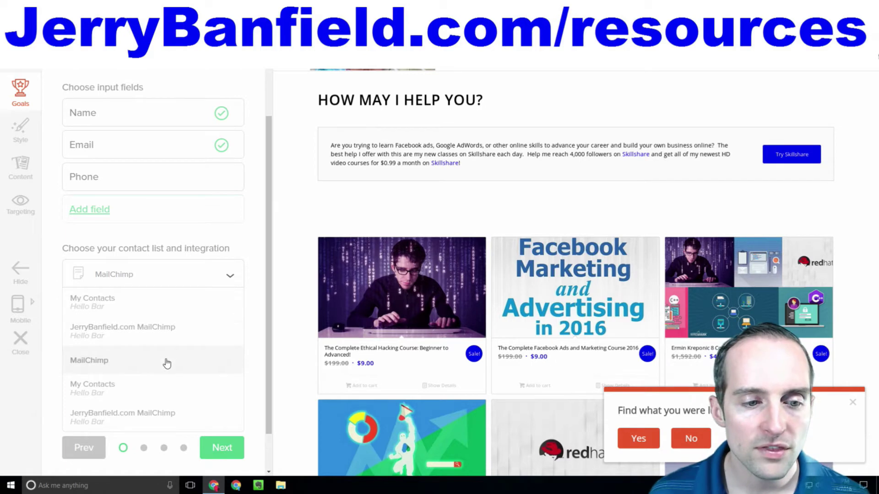
left_click(166, 363)
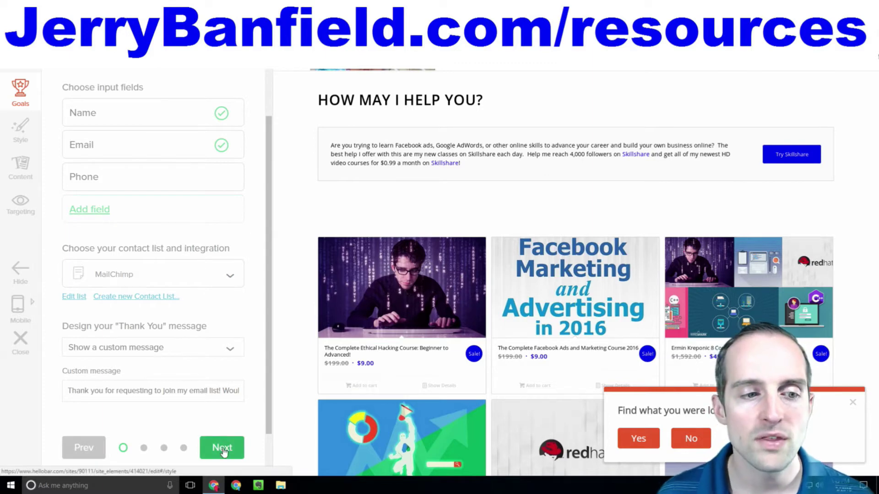
scroll(134, 192, "up", 1)
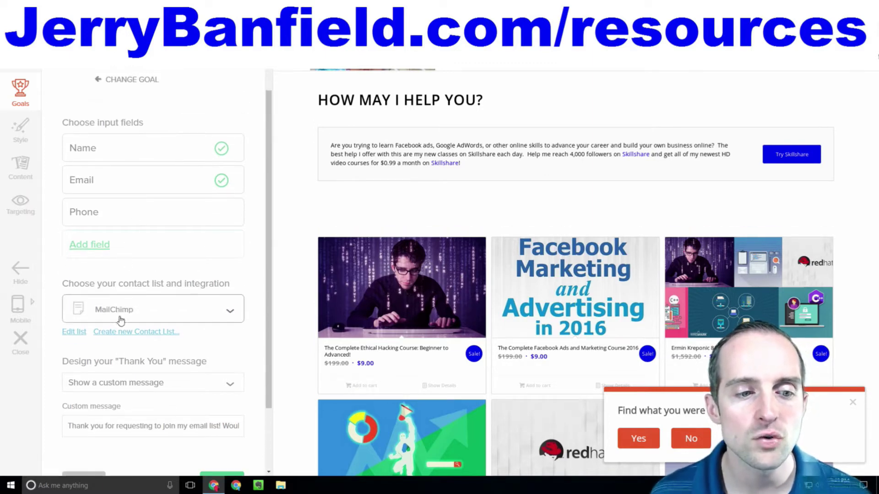
scroll(120, 319, "down", 1)
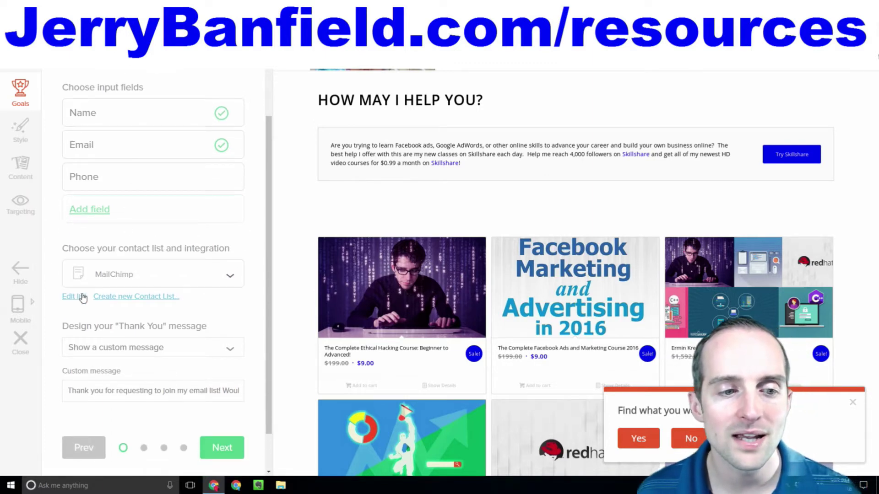
left_click(132, 297)
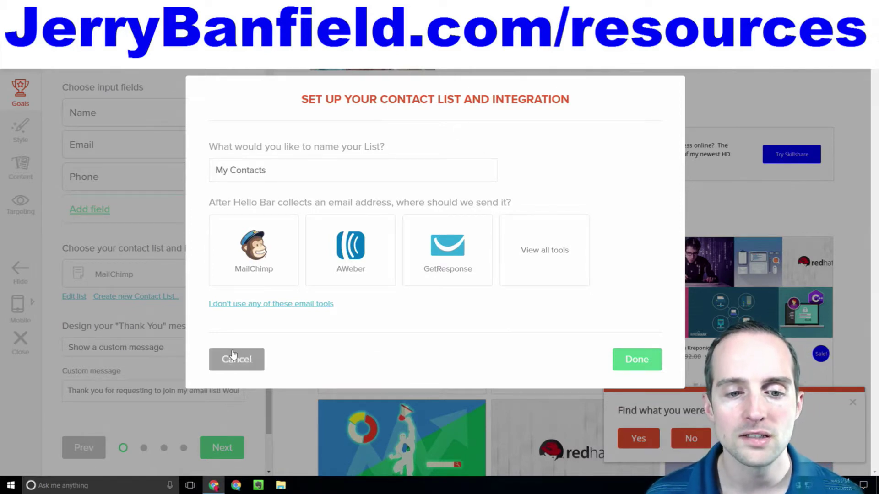
- Cancel the new contact list after viewing all email tools, pick MailChimp, and continue to style settings
left_click(536, 255)
scroll(343, 234, "down", 1)
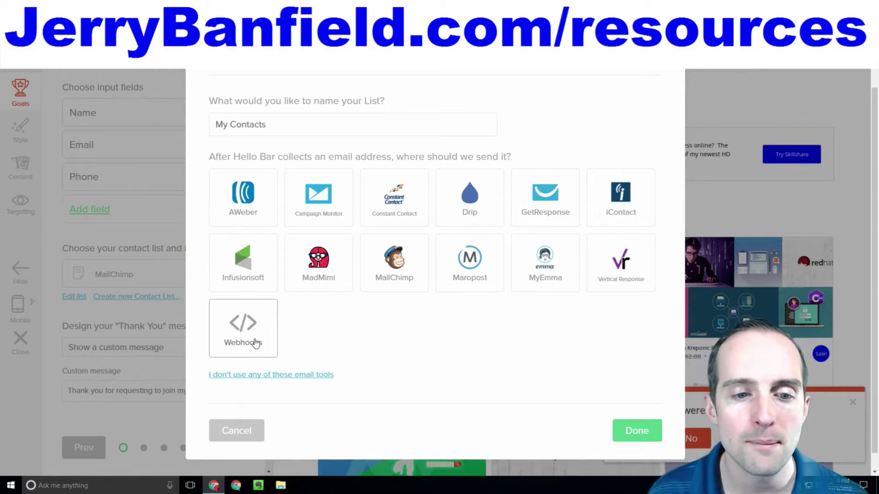
left_click(240, 431)
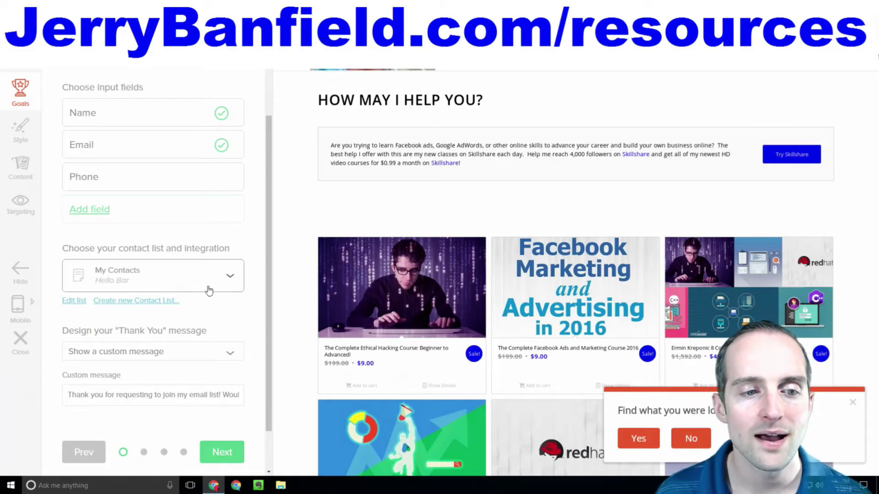
left_click(143, 274)
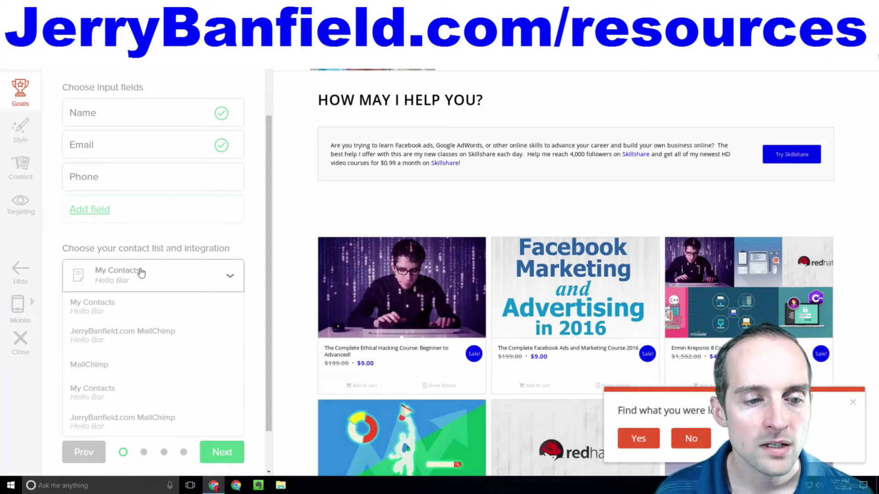
left_click(114, 367)
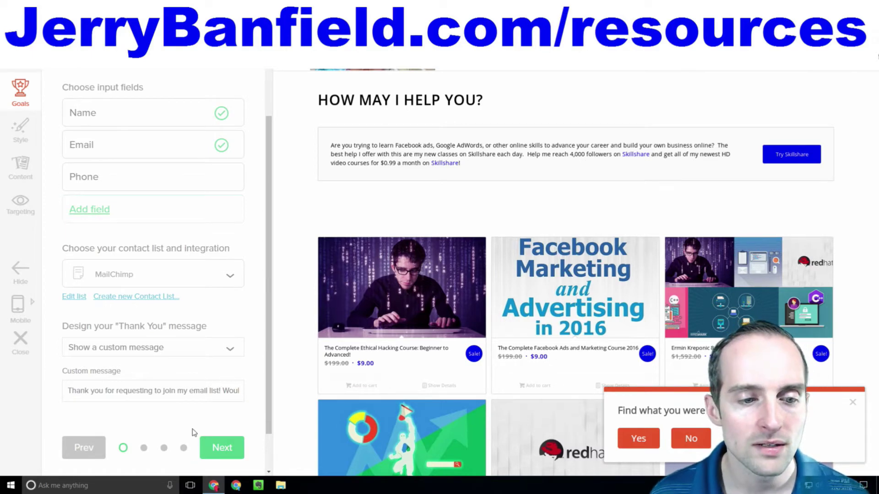
left_click(222, 448)
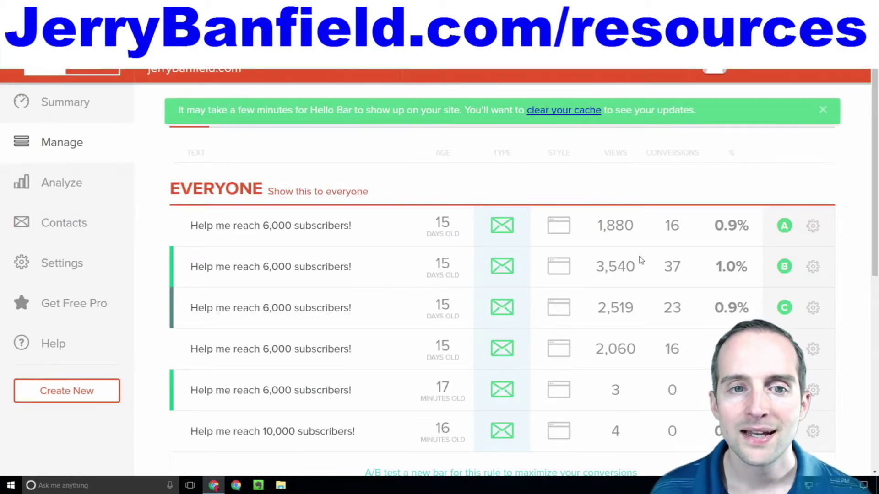
- Set the first QUESTIONS bar's contact list to MailChimp and save and publish it
scroll(650, 226, "down", 7)
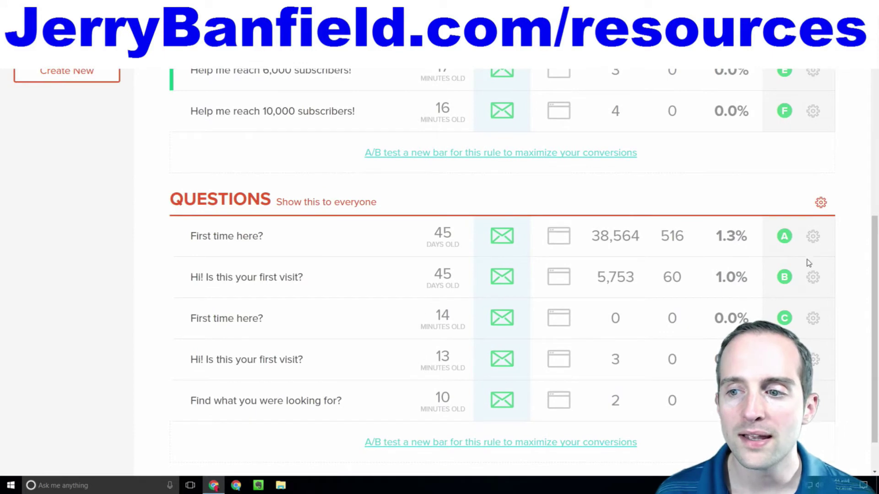
left_click(813, 236)
left_click(758, 271)
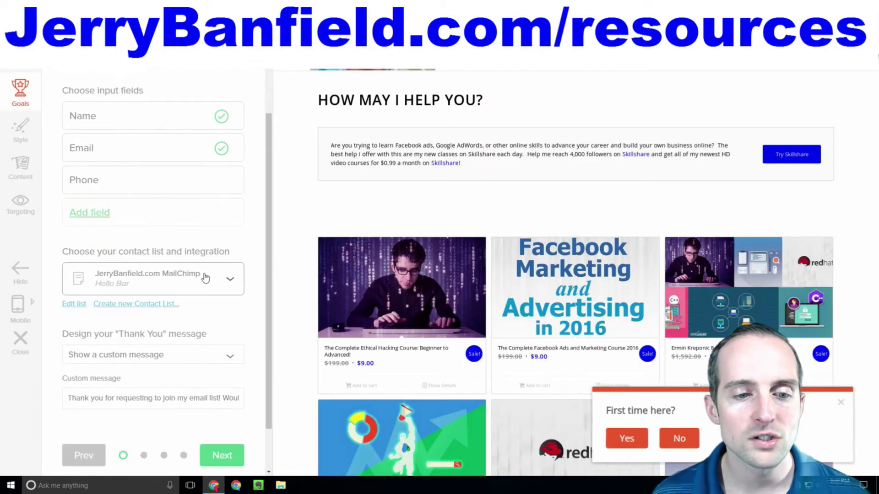
left_click(163, 277)
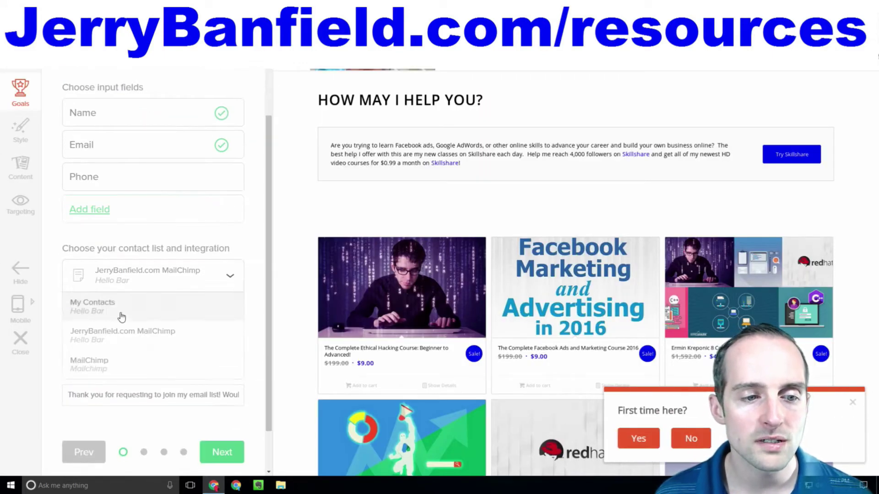
left_click(118, 367)
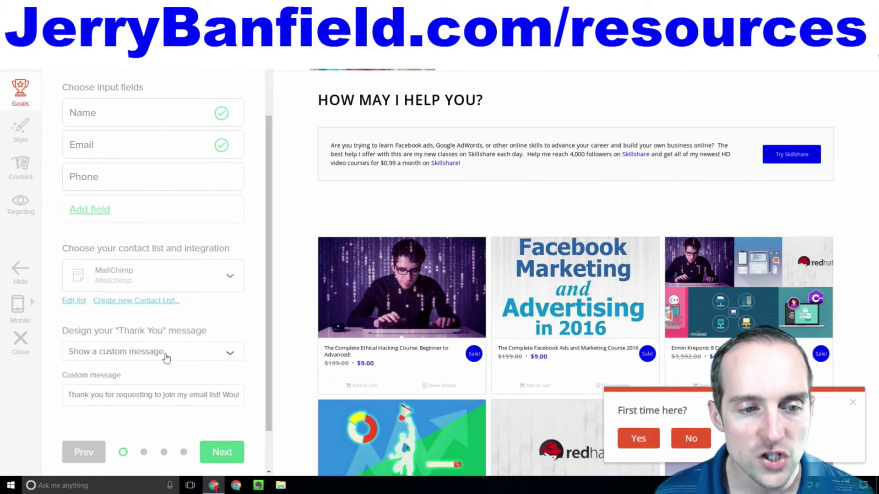
left_click(222, 452)
left_click(153, 409)
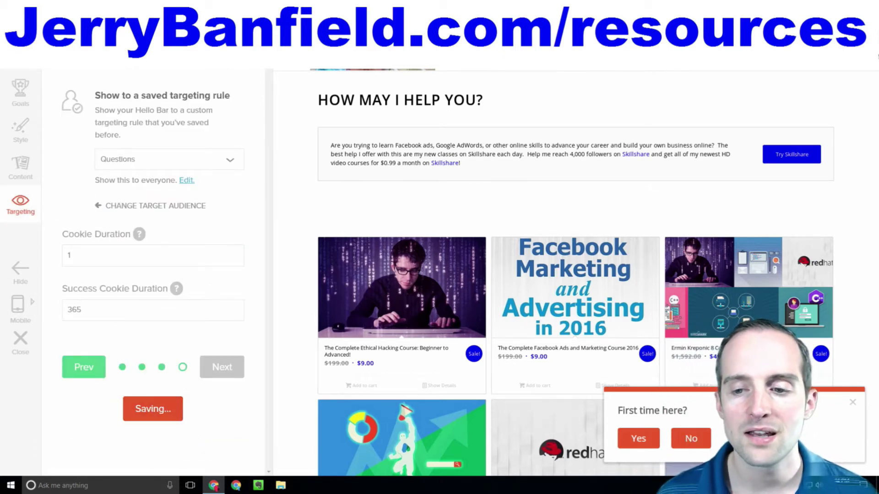
- Edit the first Everyone bar to use MailChimp as its contact list and save and publish
left_click(812, 226)
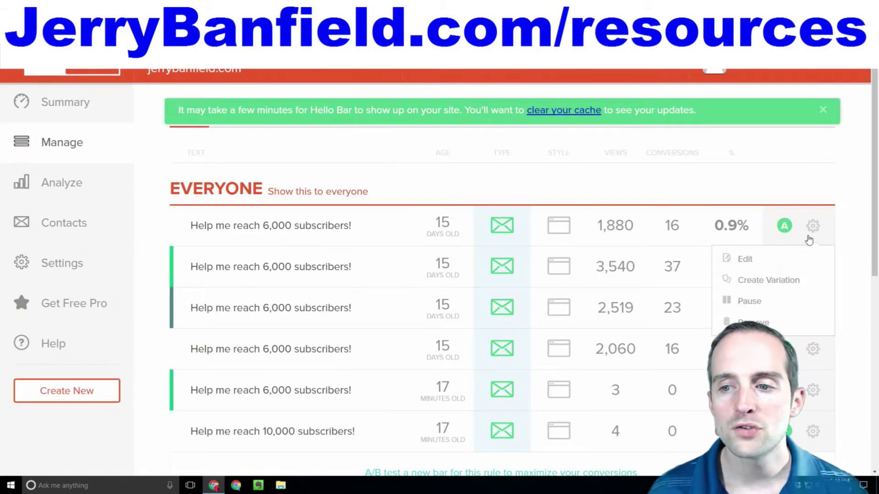
left_click(746, 259)
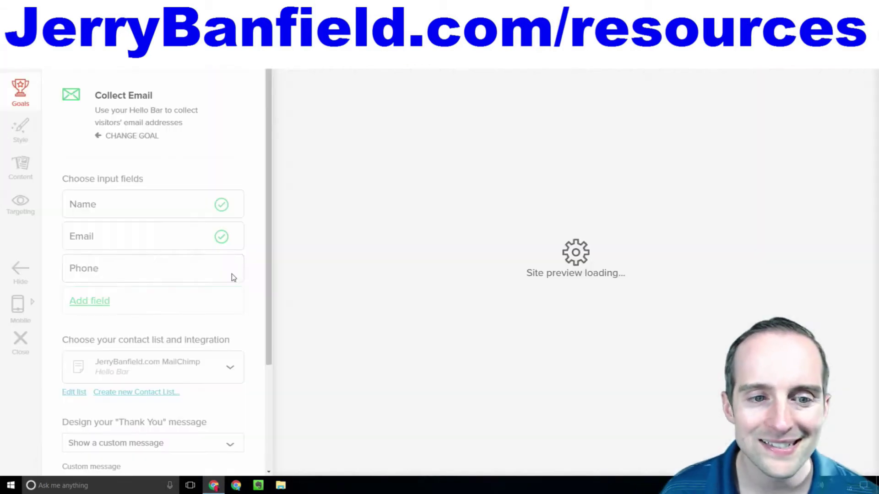
scroll(154, 348, "down", 2)
left_click(160, 277)
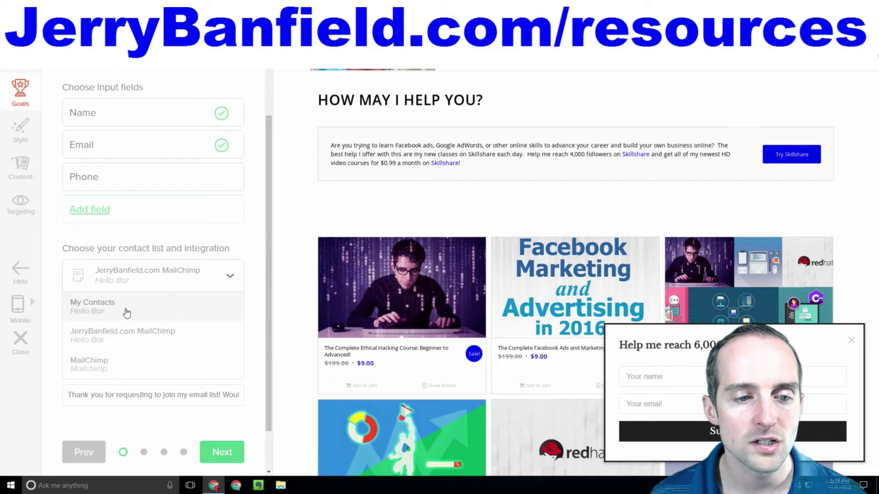
left_click(109, 361)
left_click(231, 453)
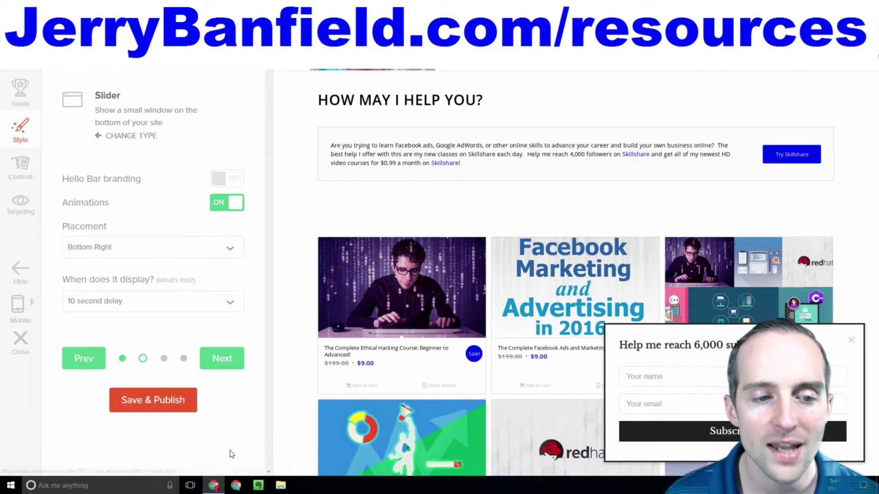
left_click(187, 409)
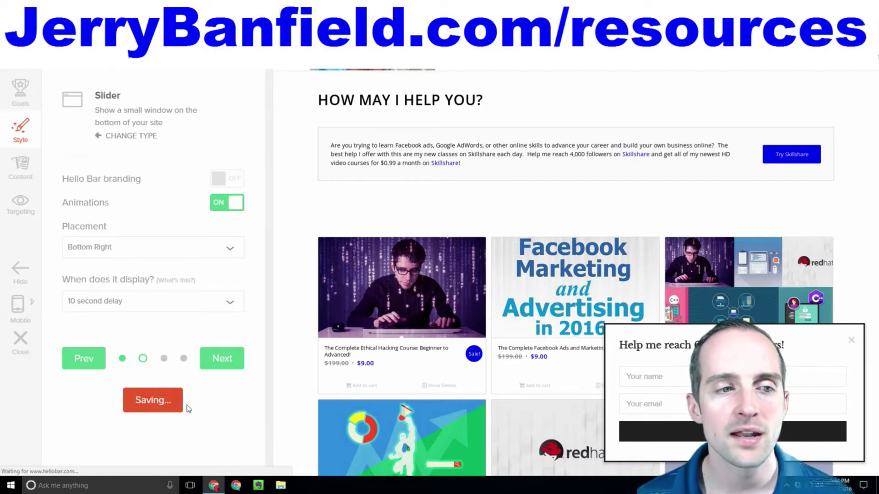
scroll(624, 232, "down", 1)
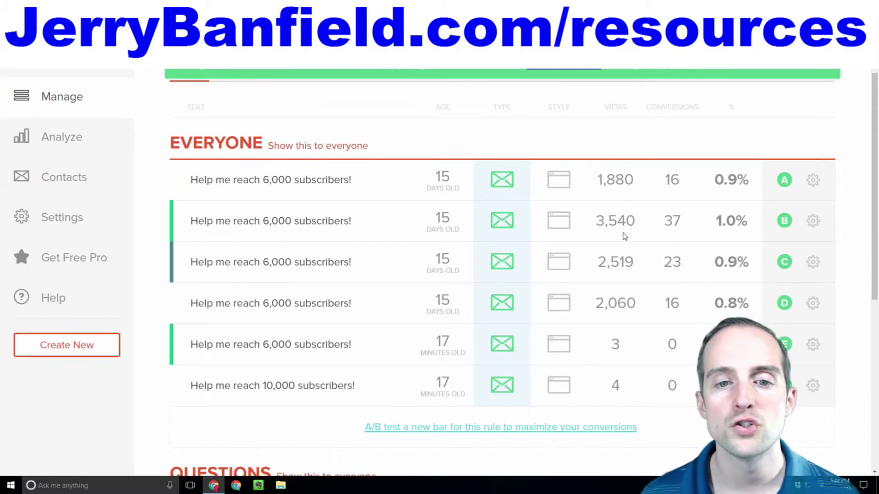
scroll(638, 271, "down", 1)
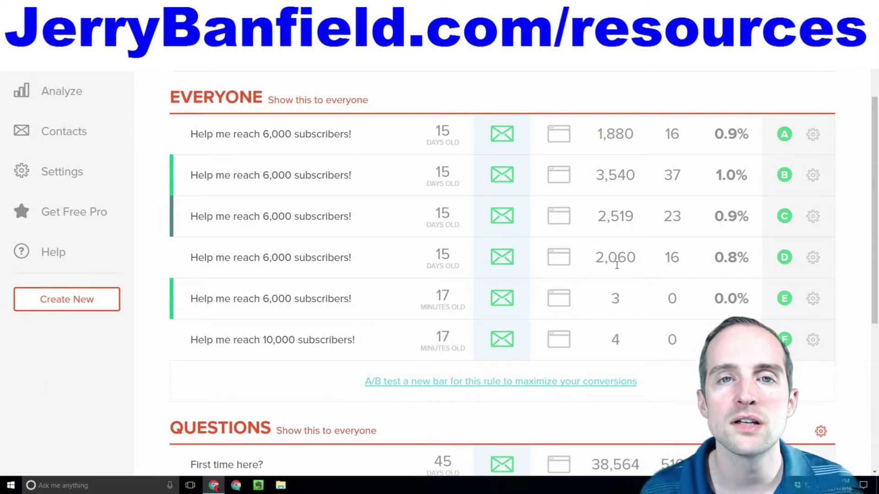
scroll(465, 238, "down", 5)
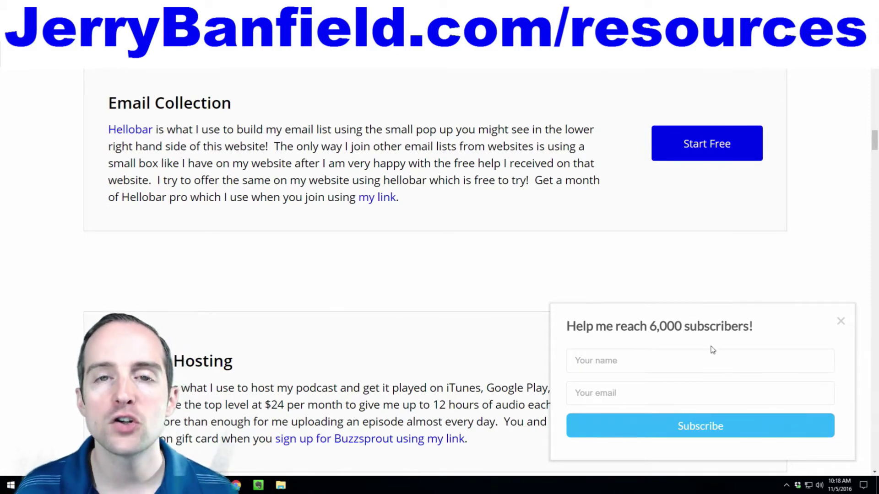
- Zoom the browser in twice on the slider and highlight its 'Help me reach 6,000 subscribers!' heading
key("ctrl+plus")
key("ctrl+plus")
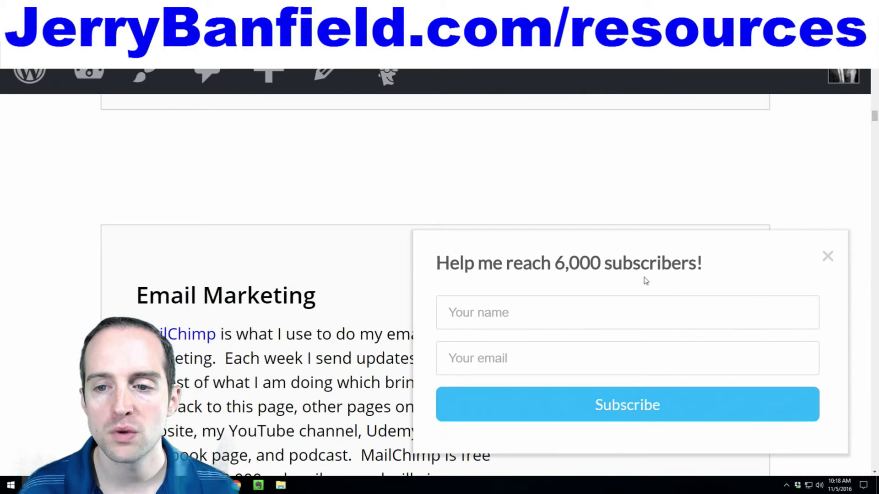
key("ctrl+plus")
key("ctrl+plus")
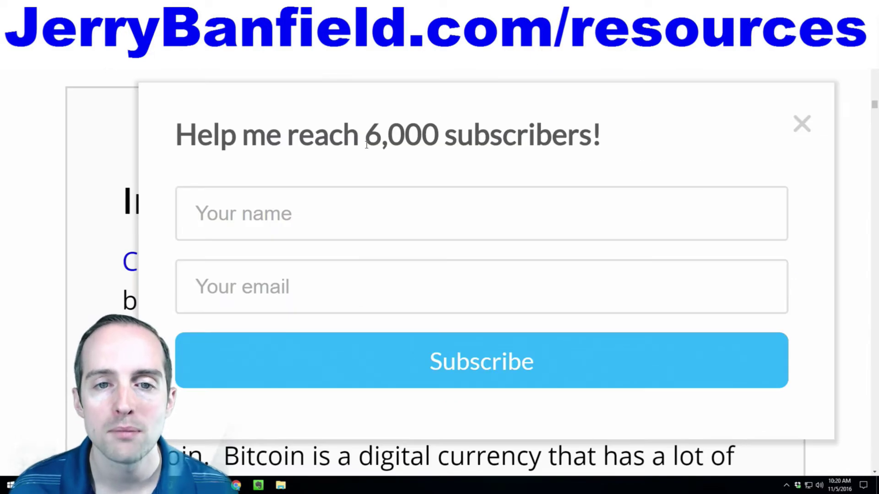
left_click_drag(174, 135, 606, 122)
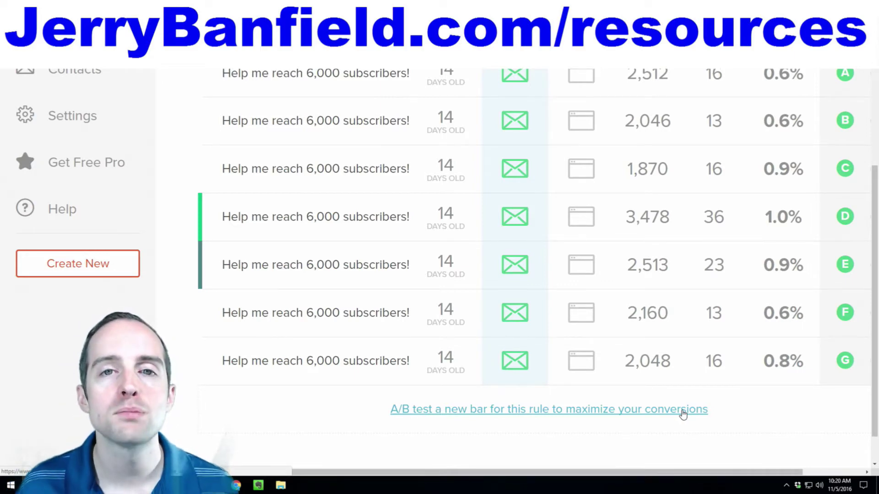
- Show the paused bars on the Manage page and scroll through the whole list
scroll(530, 334, "up", 3)
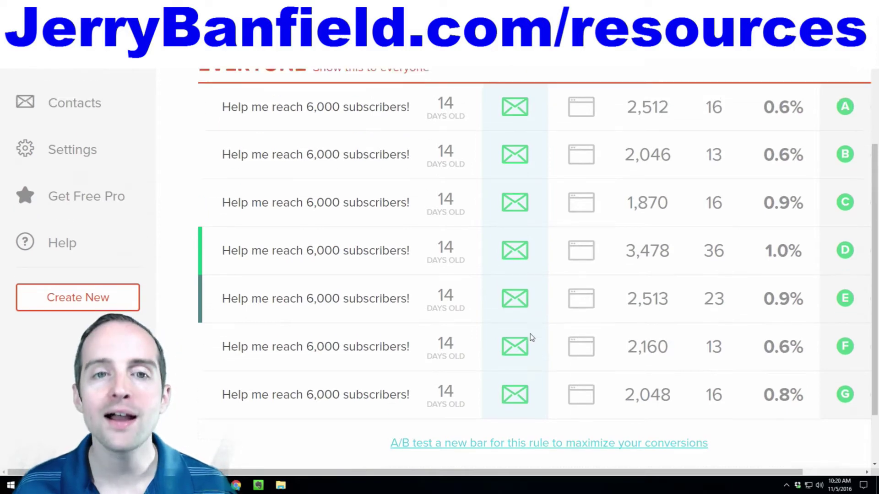
scroll(530, 334, "up", 1)
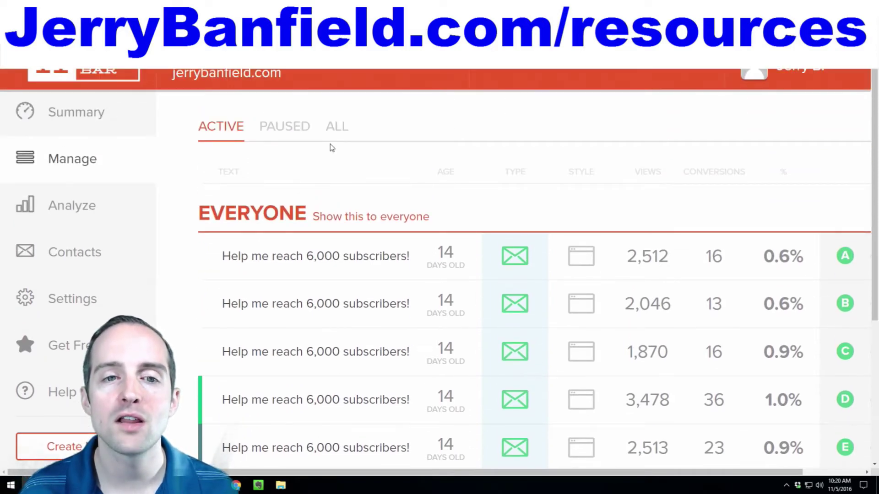
left_click(289, 127)
scroll(515, 175, "down", 2)
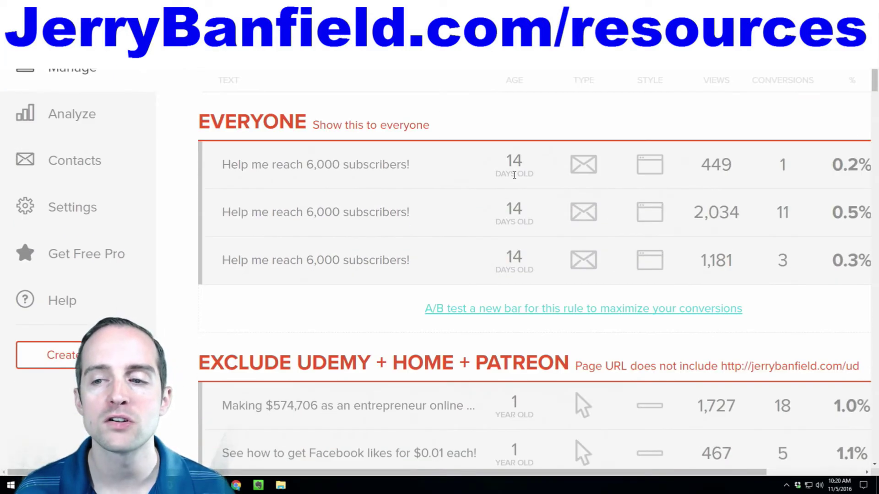
scroll(514, 175, "down", 1)
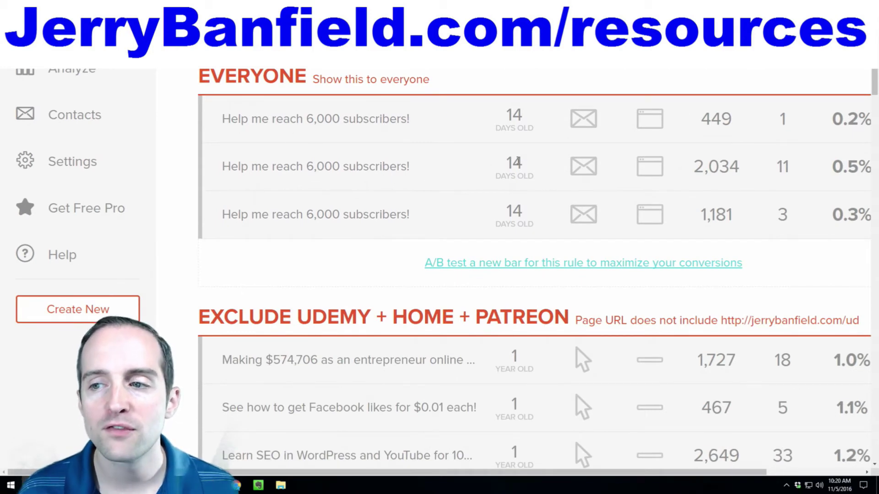
scroll(439, 206, "down", 4)
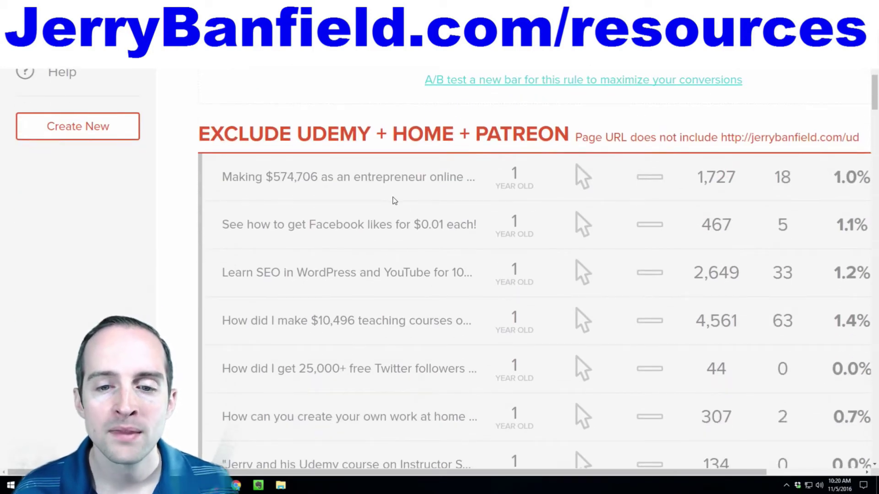
scroll(395, 200, "down", 1)
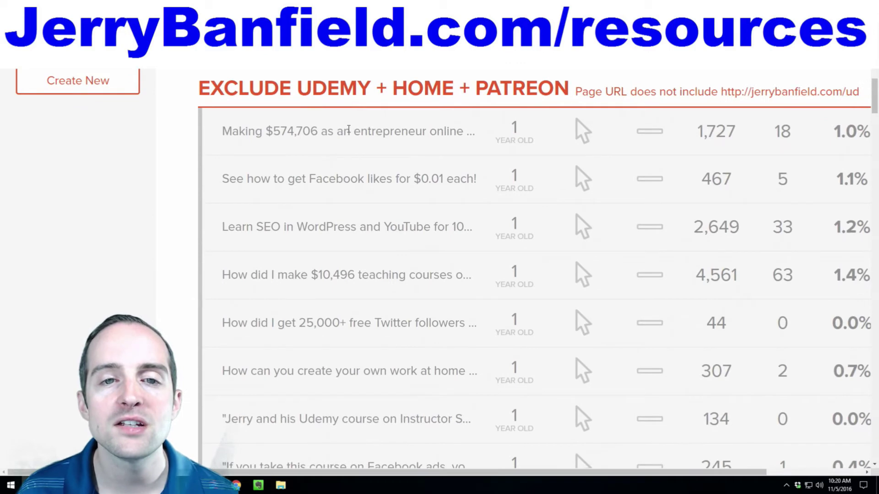
scroll(324, 197, "down", 4)
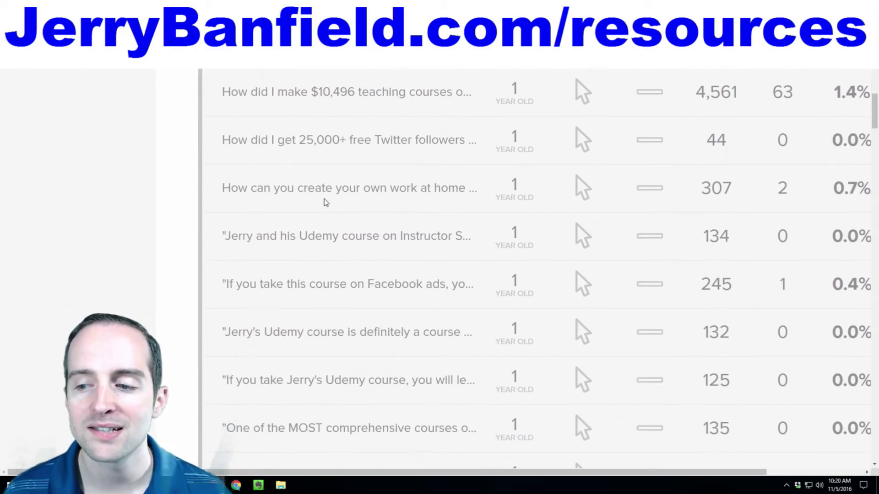
scroll(450, 169, "down", 10)
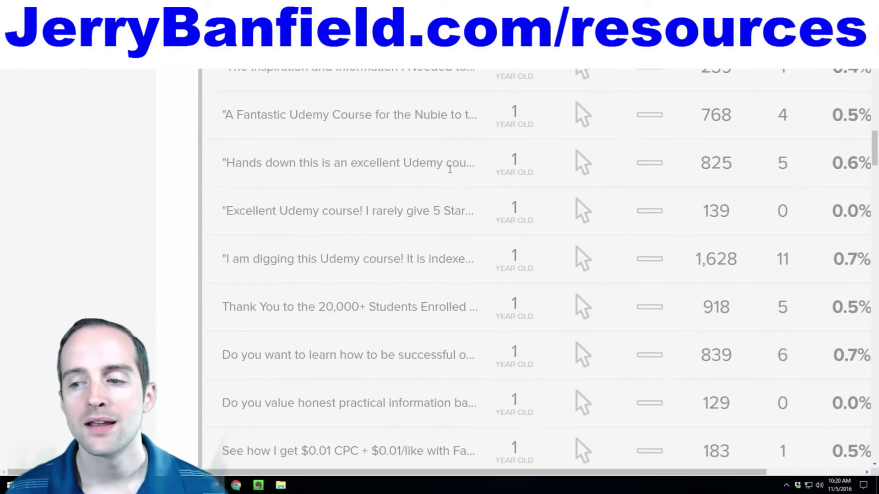
scroll(450, 169, "down", 7)
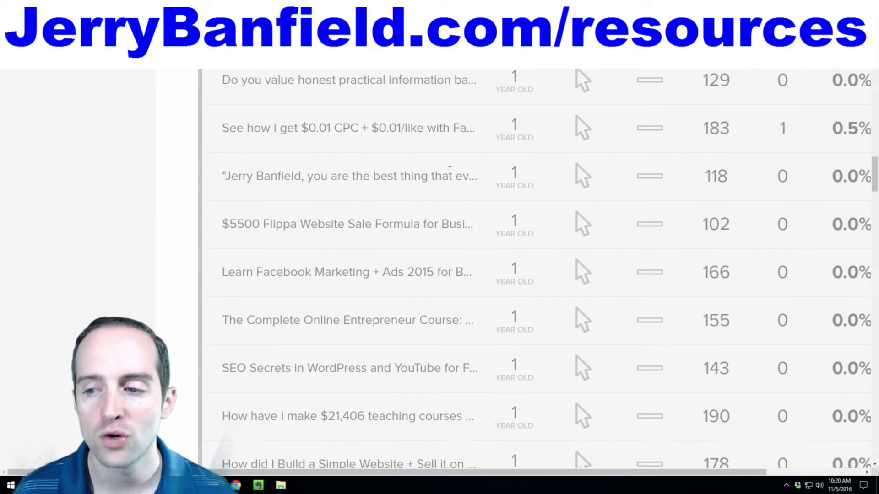
scroll(449, 171, "down", 20)
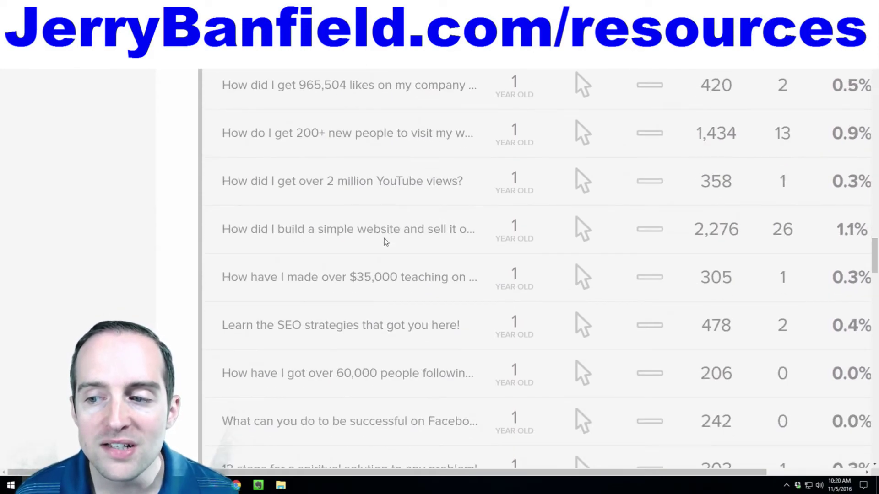
scroll(386, 243, "down", 20)
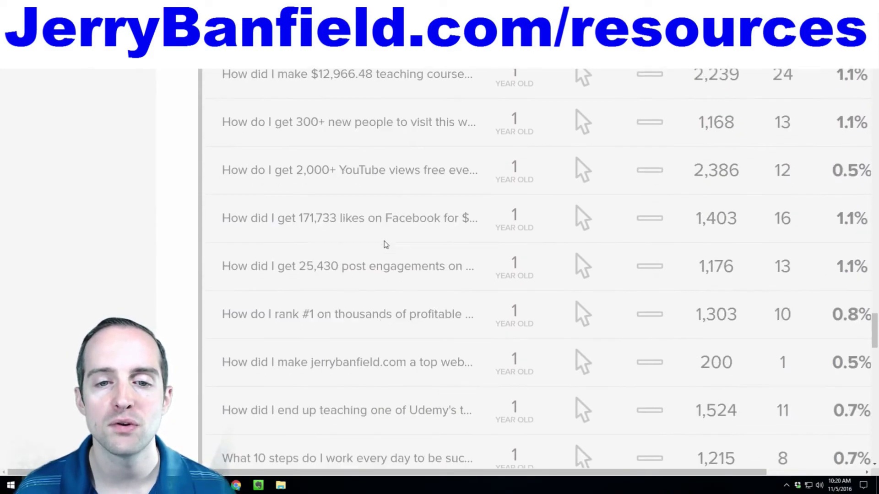
scroll(386, 244, "down", 15)
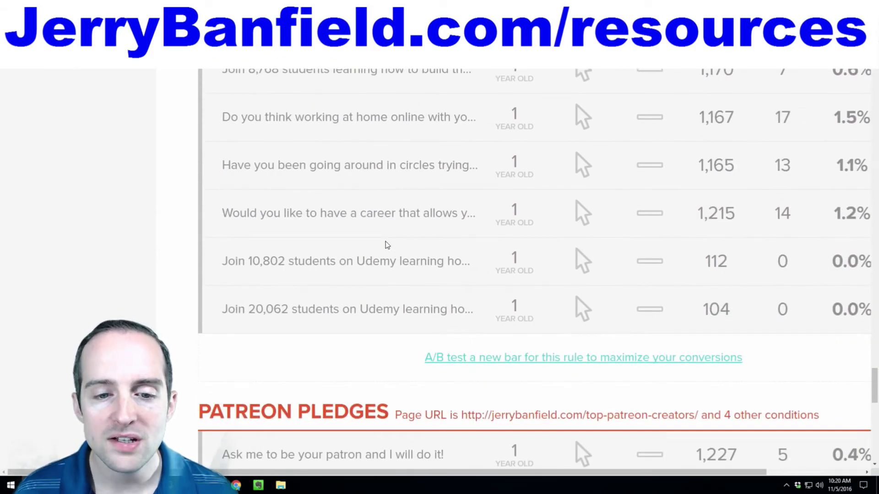
scroll(386, 245, "down", 15)
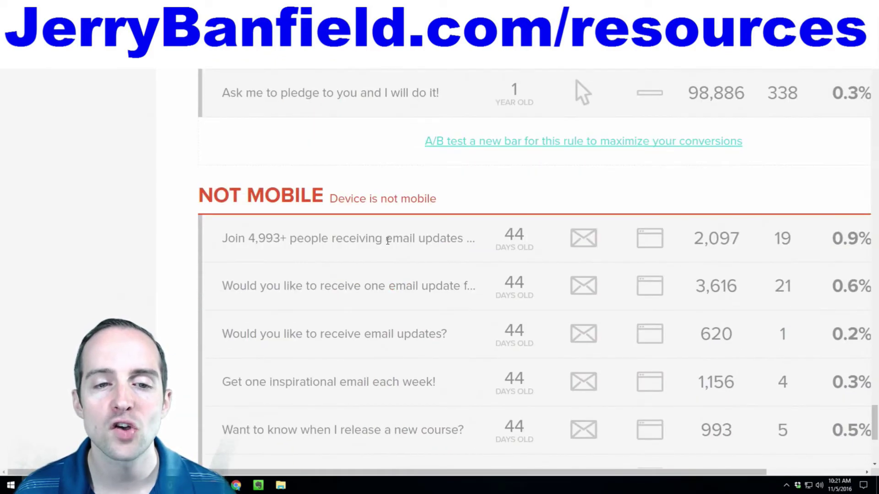
scroll(386, 245, "down", 1)
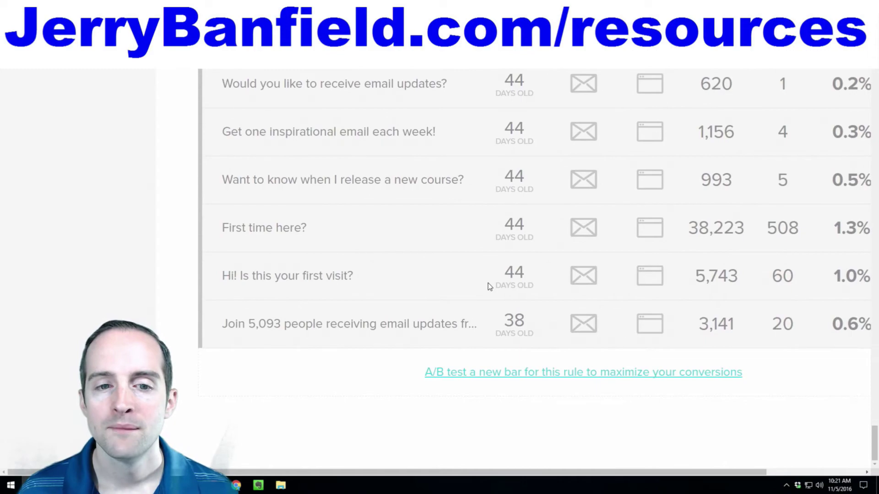
scroll(481, 289, "up", 2)
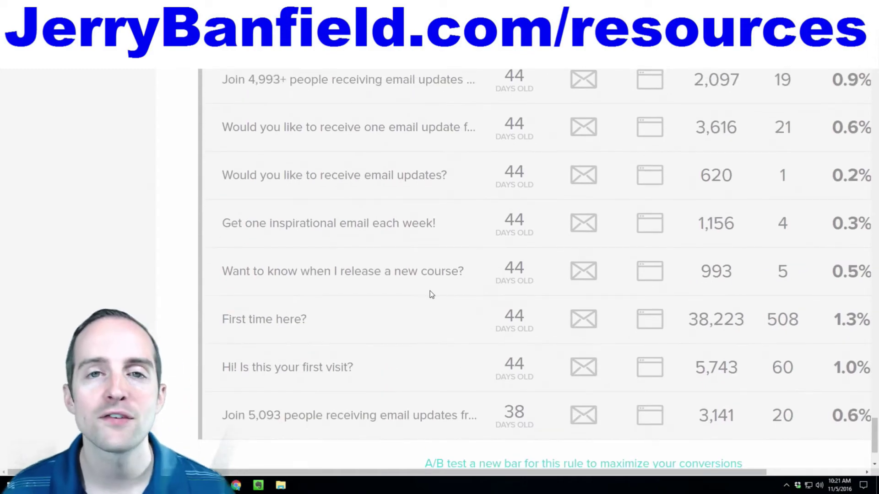
scroll(431, 293, "up", 20)
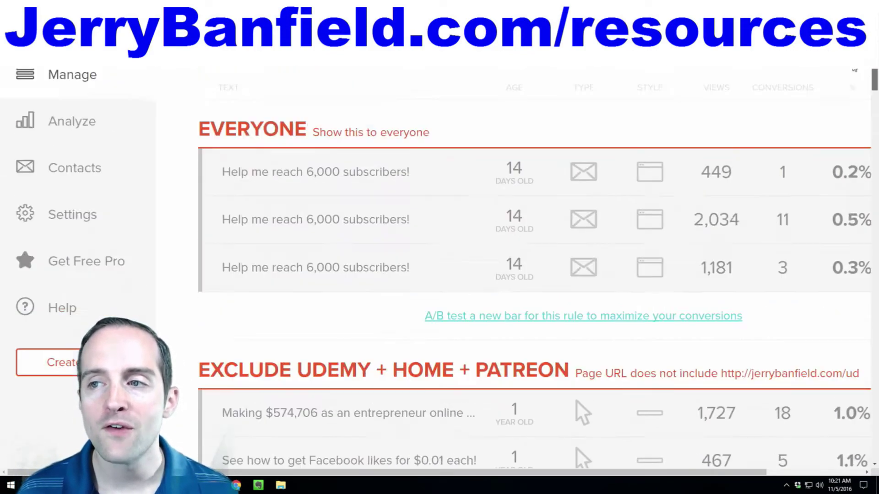
scroll(783, 135, "up", 2)
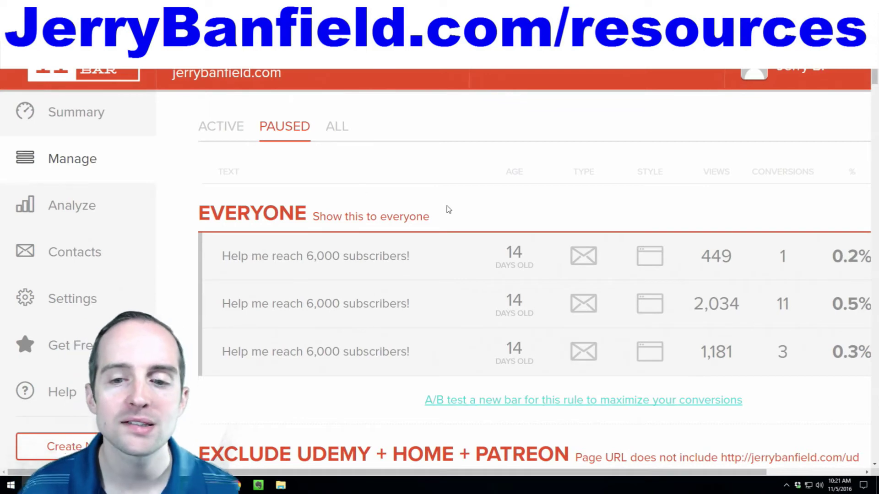
- Return to the active bars A–G and scroll down to their views and conversions
left_click(225, 127)
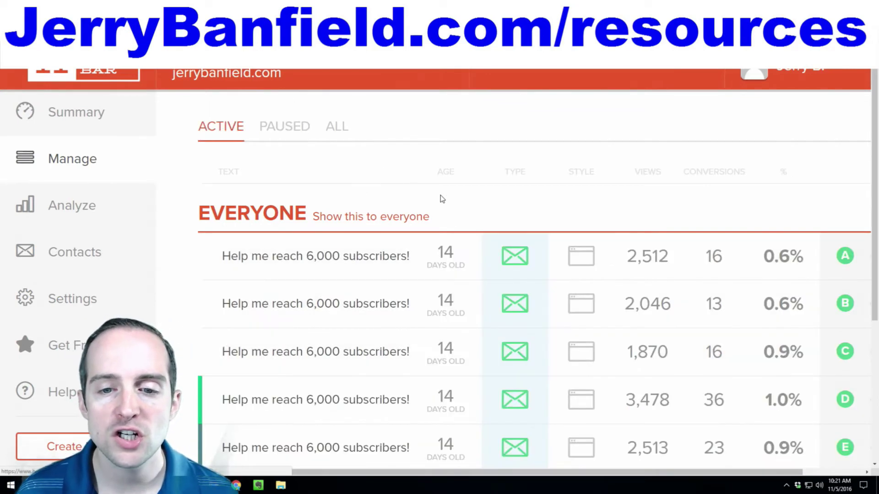
scroll(440, 195, "down", 2)
scroll(447, 199, "down", 1)
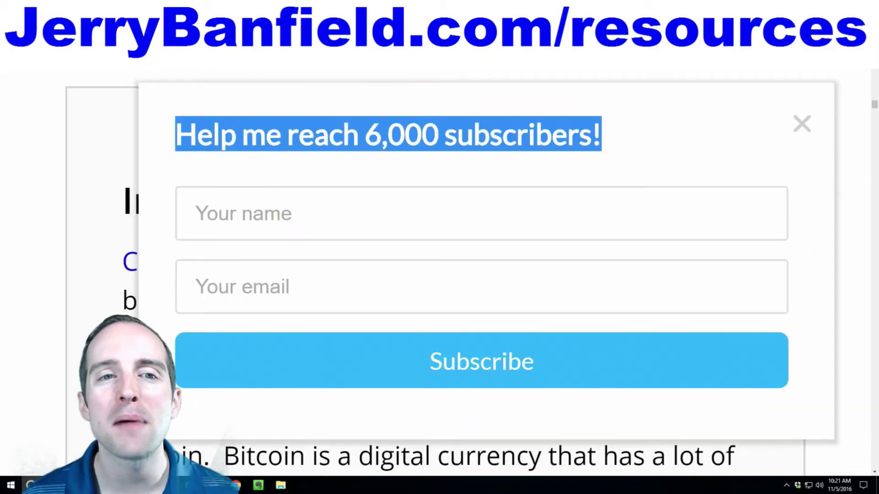
left_click(692, 146)
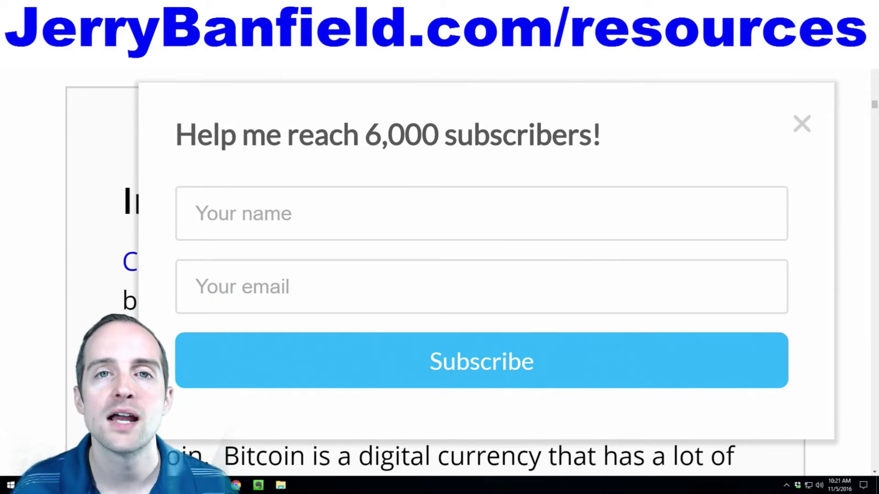
key("ctrl+Tab")
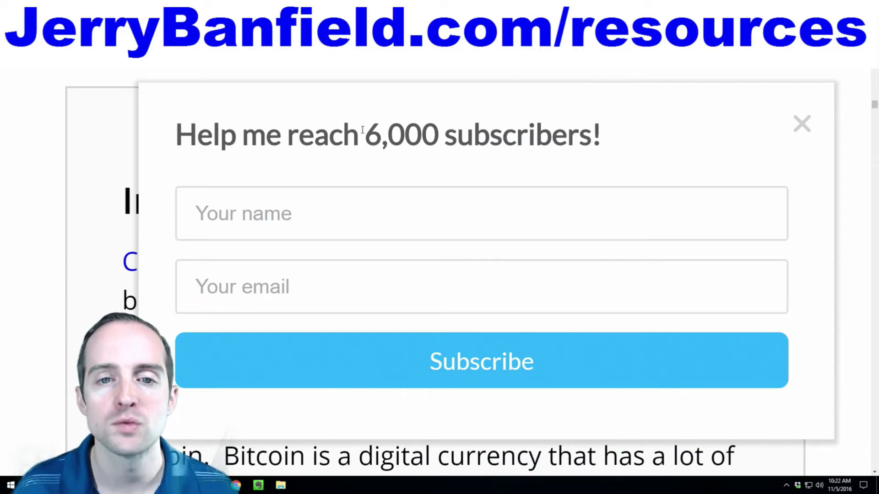
left_click_drag(361, 132, 405, 133)
left_click(551, 123)
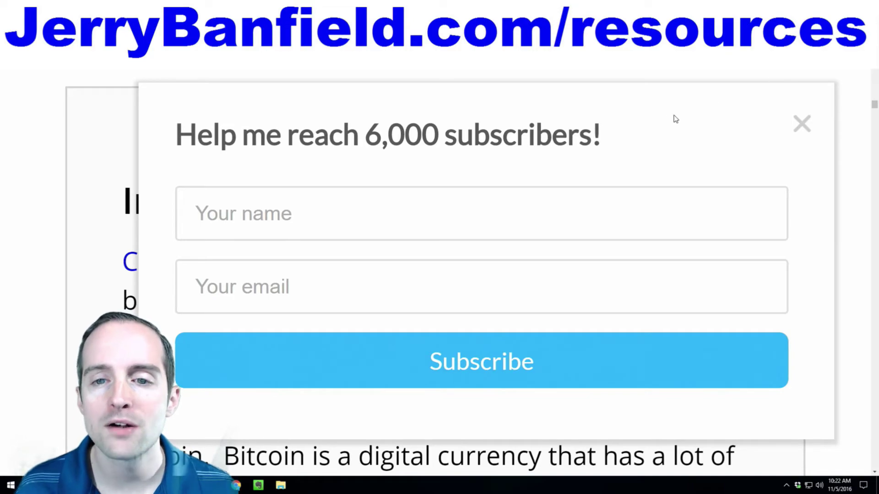
scroll(661, 126, "down", 10)
- Scroll the resources page until the popup collapses to the corner slider, then click its Your name field
scroll(660, 129, "down", 3)
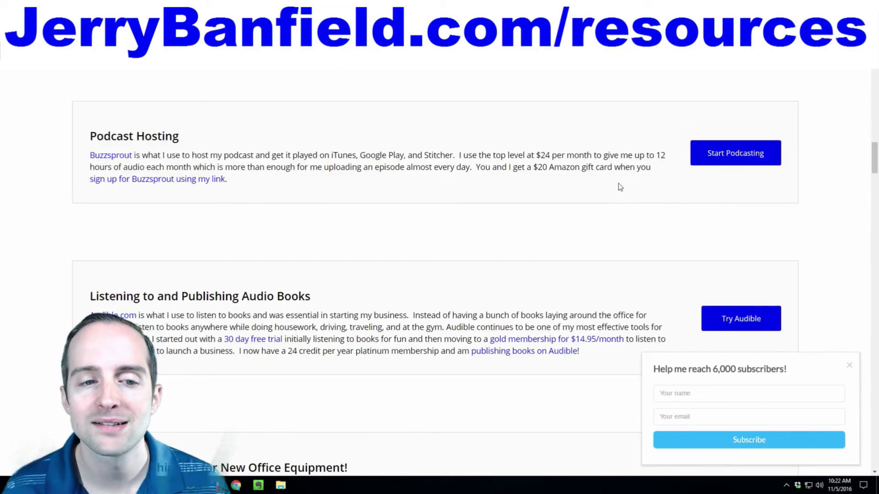
scroll(615, 188, "down", 5)
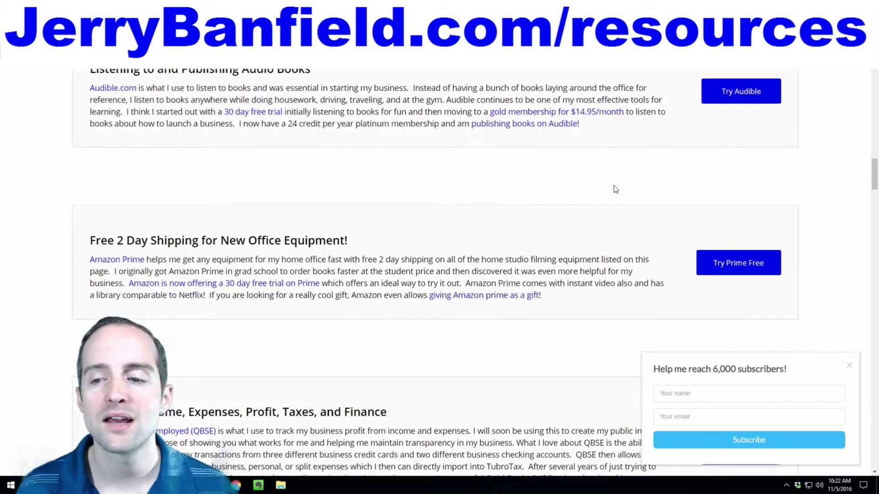
scroll(614, 189, "up", 9)
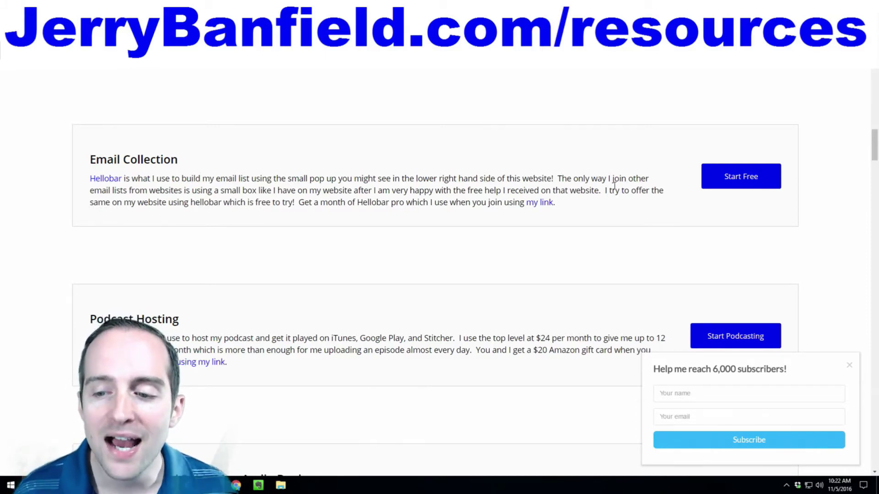
left_click(708, 396)
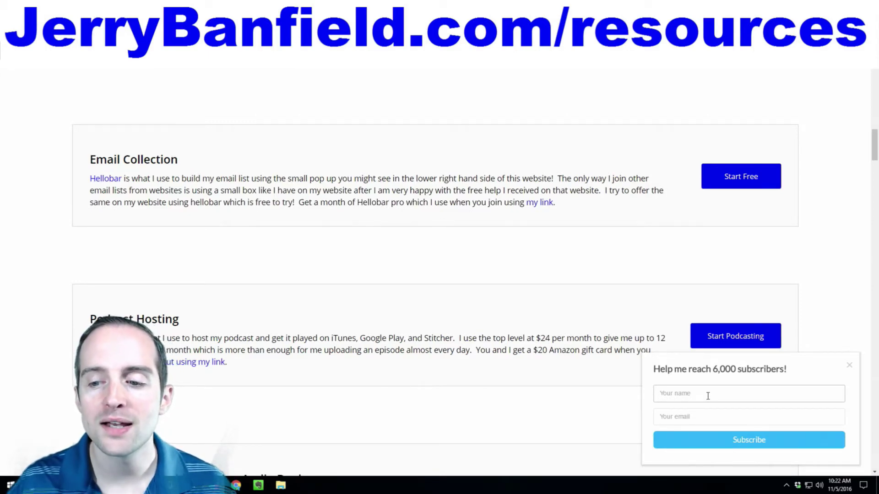
left_click(708, 396)
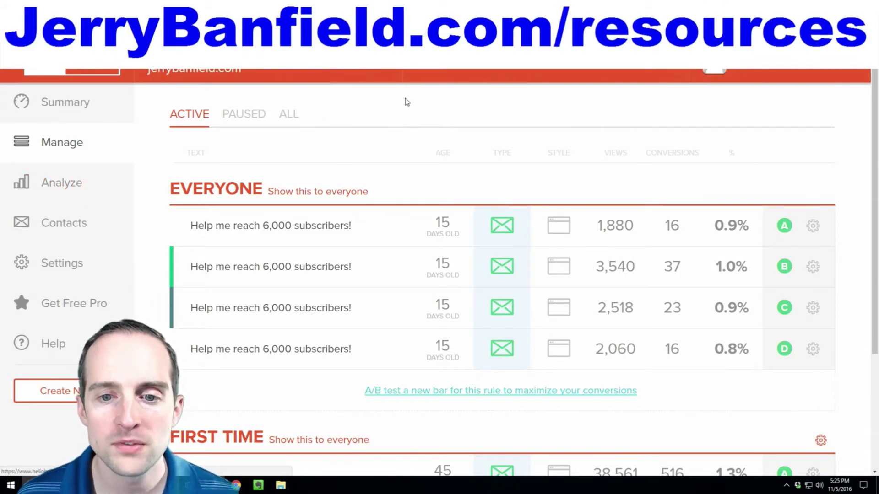
- Toggle between the PAUSED and ACTIVE bars for the Everyone rule, ending on the four active bars
scroll(461, 157, "down", 3)
scroll(298, 183, "up", 1)
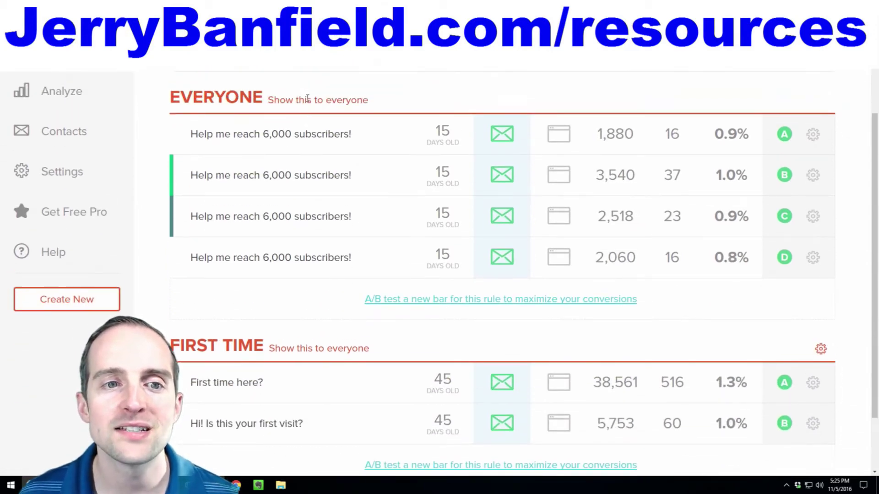
scroll(337, 201, "up", 2)
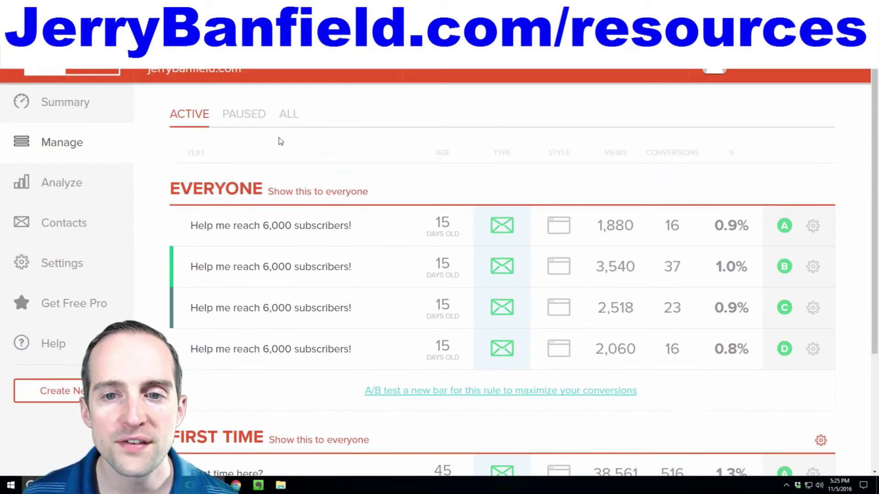
left_click(244, 114)
scroll(310, 181, "down", 3)
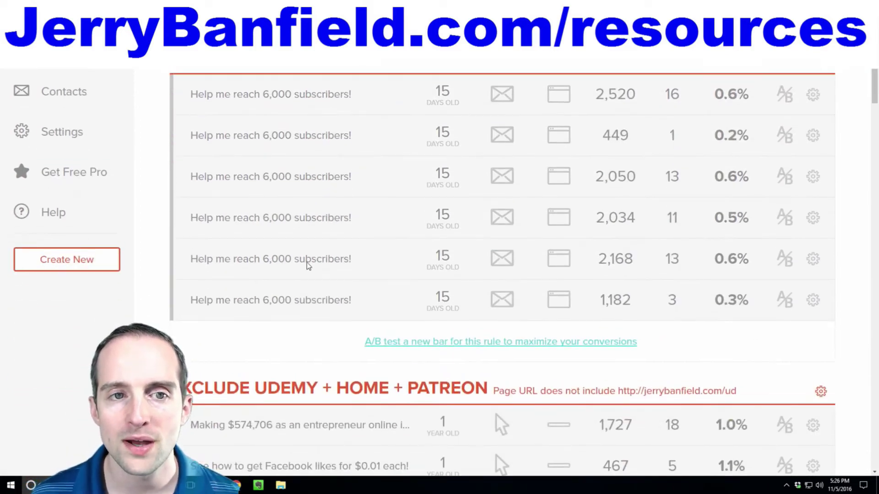
scroll(309, 263, "up", 1)
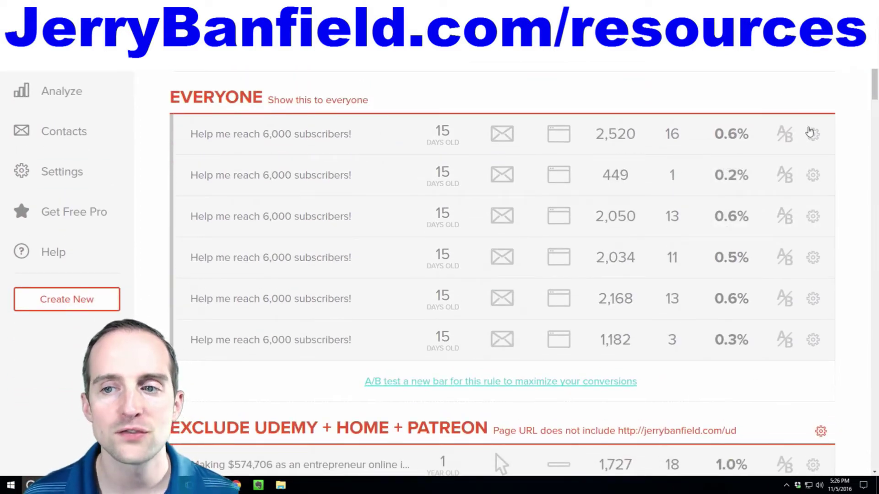
mouse_move(810, 133)
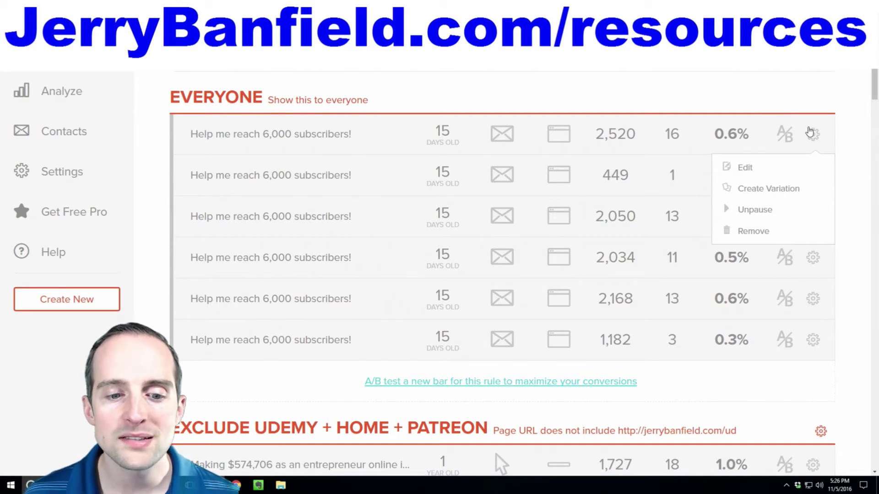
scroll(330, 181, "up", 2)
left_click(188, 118)
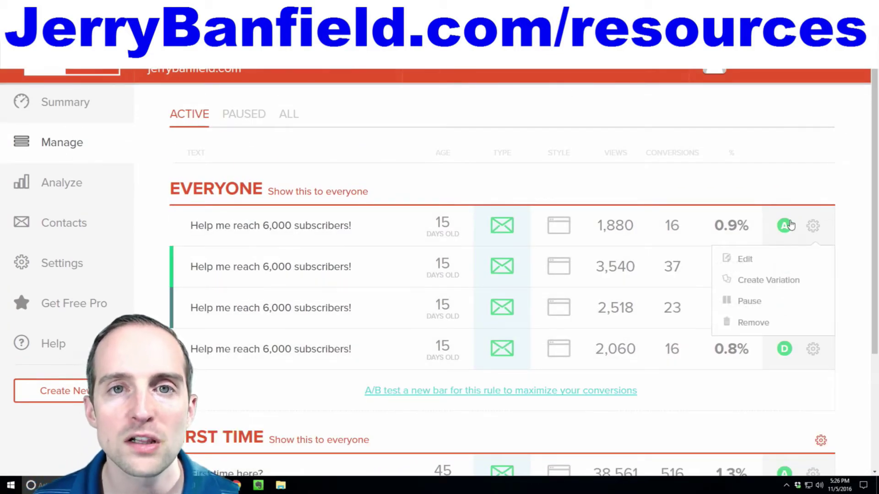
left_click(244, 115)
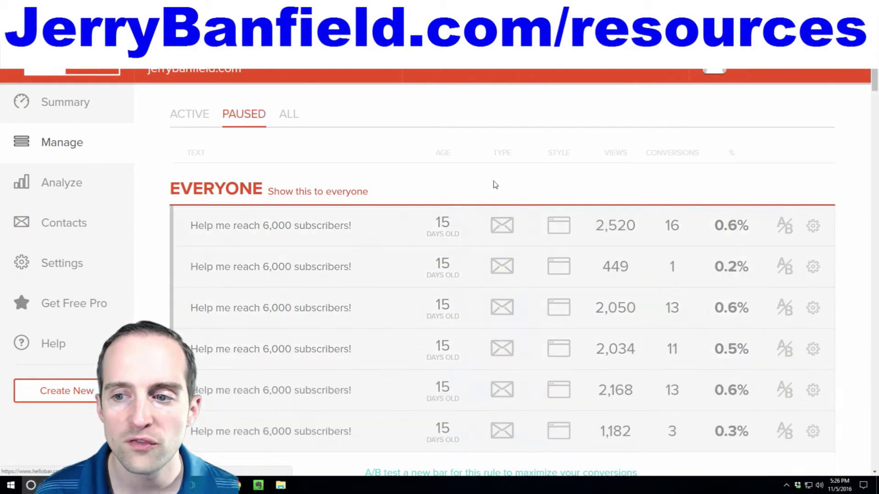
mouse_move(813, 266)
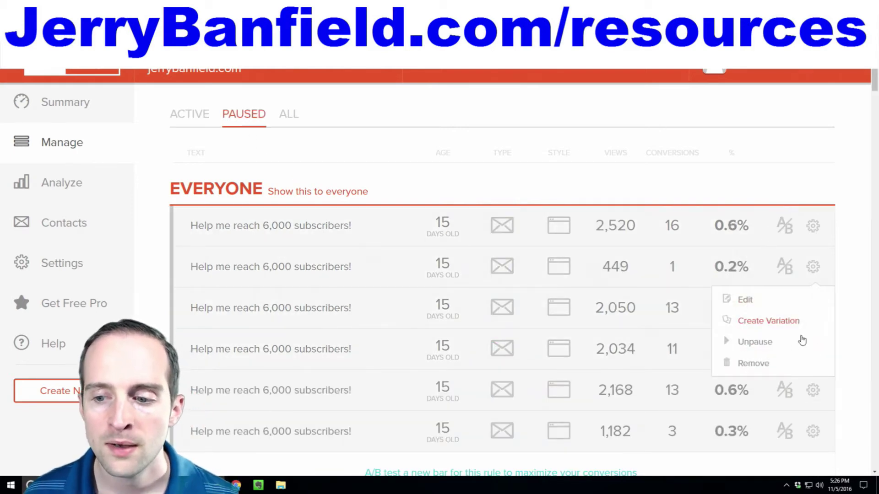
left_click(183, 117)
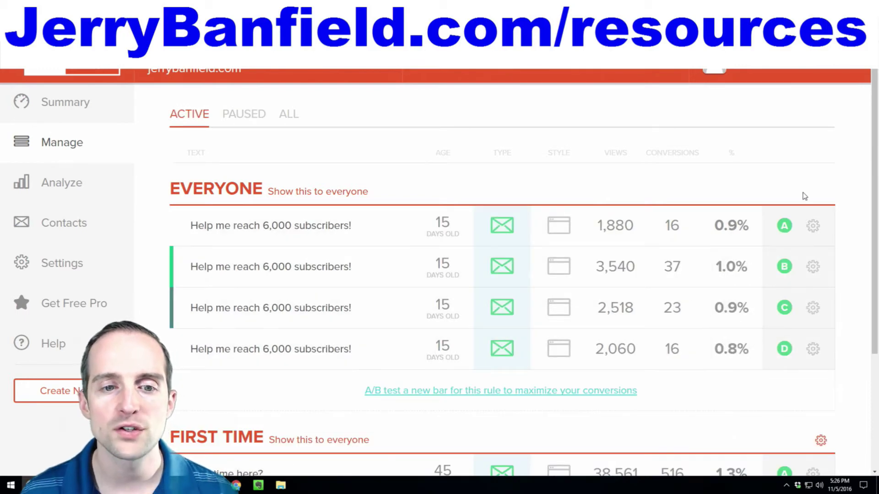
- Open bar B's gear menu and create a variation of bar B
scroll(805, 195, "down", 2)
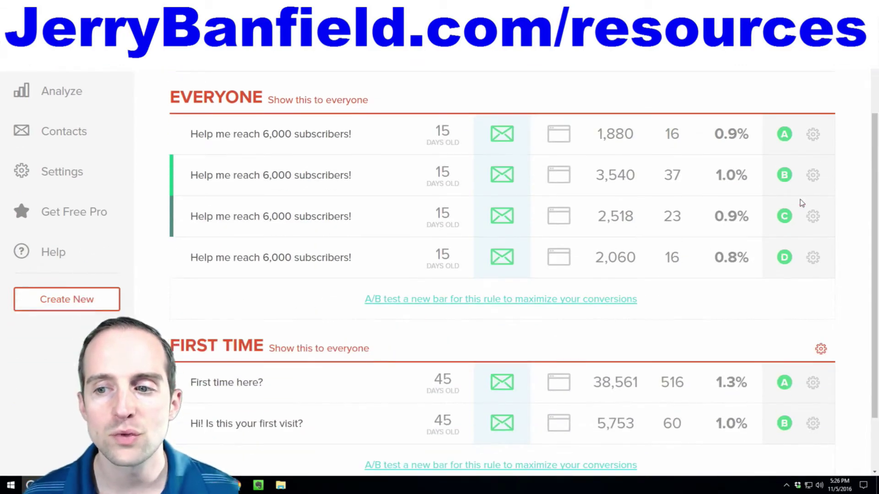
mouse_move(802, 232)
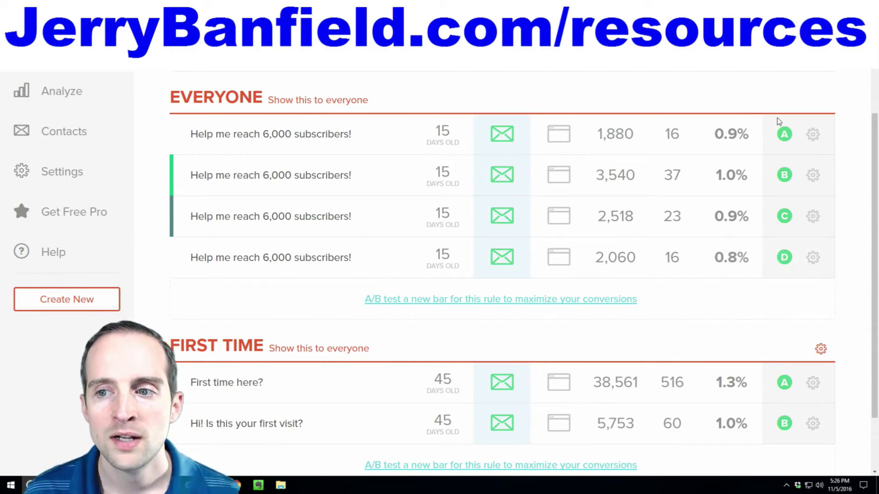
scroll(624, 211, "down", 1)
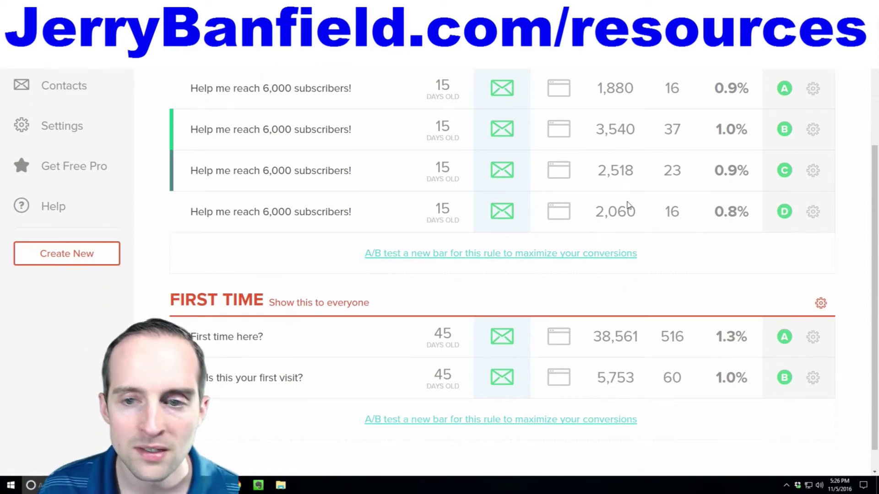
mouse_move(814, 210)
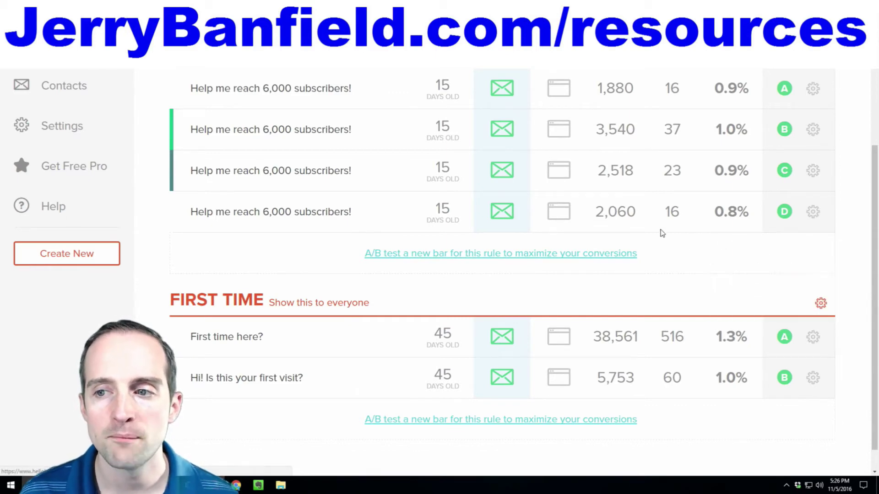
scroll(728, 229, "up", 1)
mouse_move(813, 176)
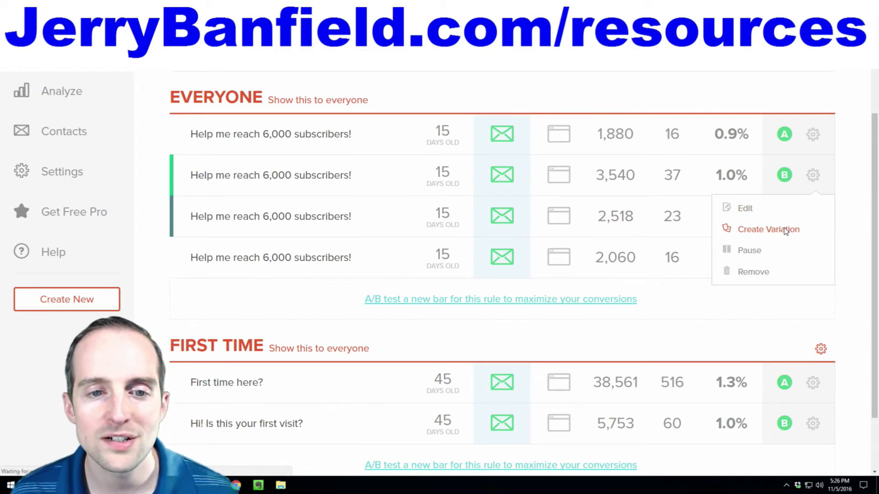
left_click(786, 231)
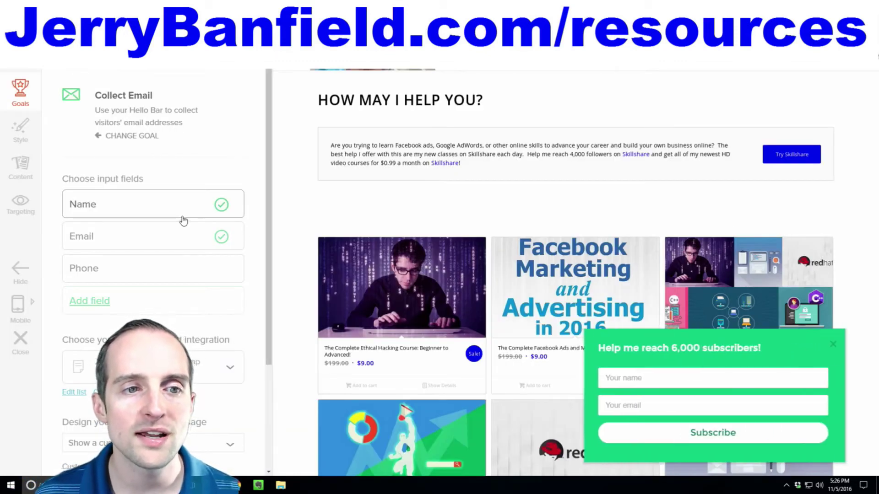
- In the Style step, change the email slider's placement from Bottom Right to Bottom Left
scroll(215, 168, "down", 1)
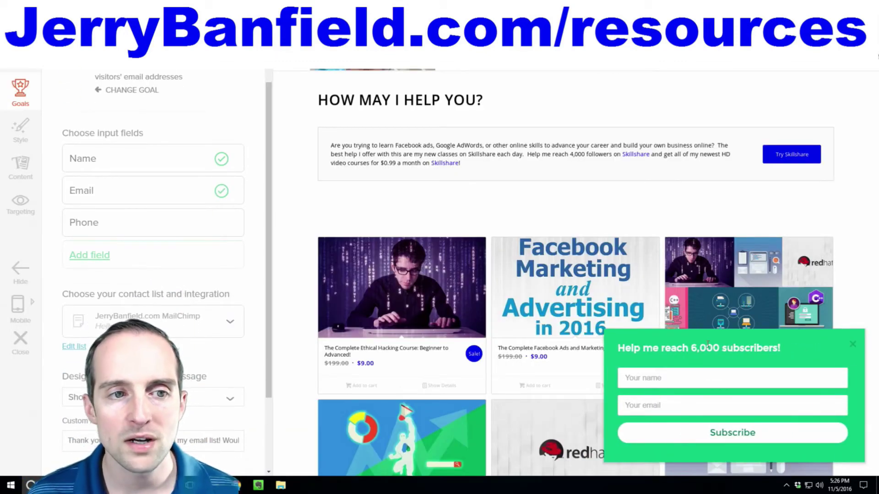
scroll(129, 138, "up", 1)
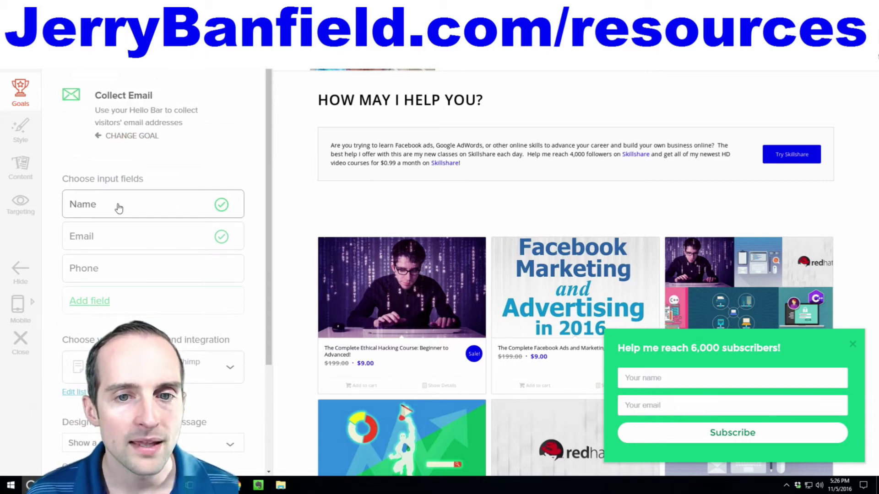
scroll(120, 243, "down", 1)
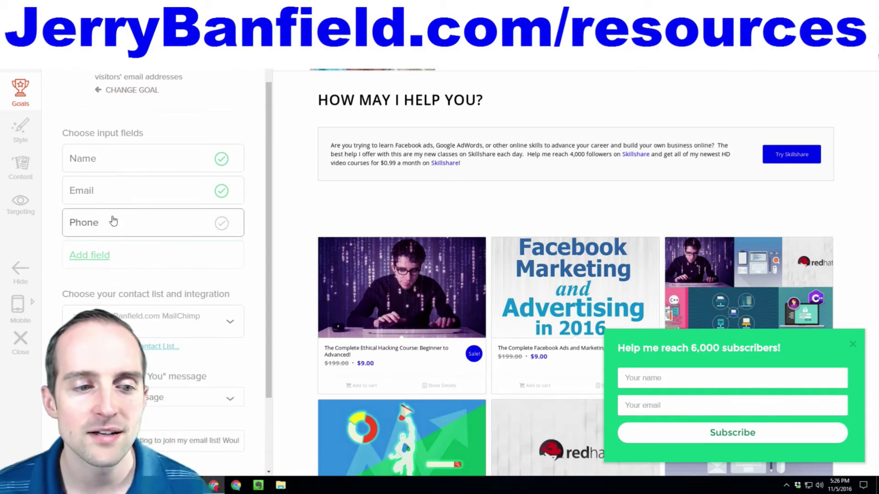
scroll(135, 193, "down", 2)
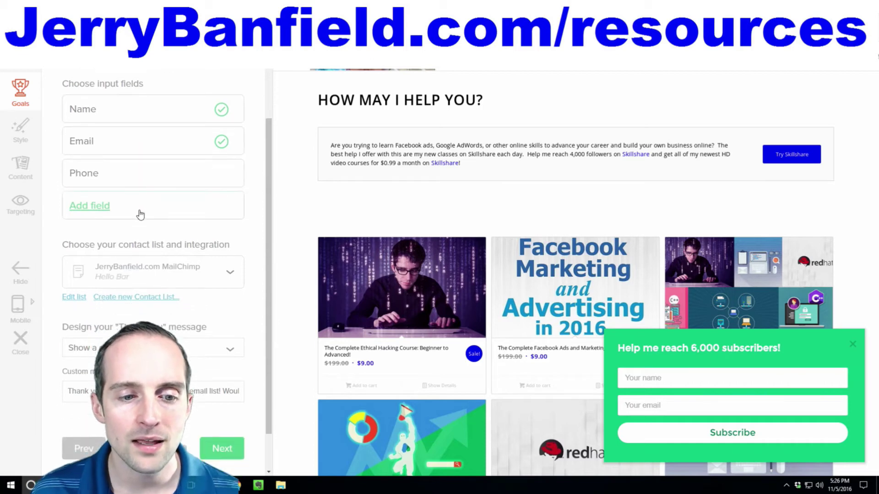
scroll(155, 300, "up", 2)
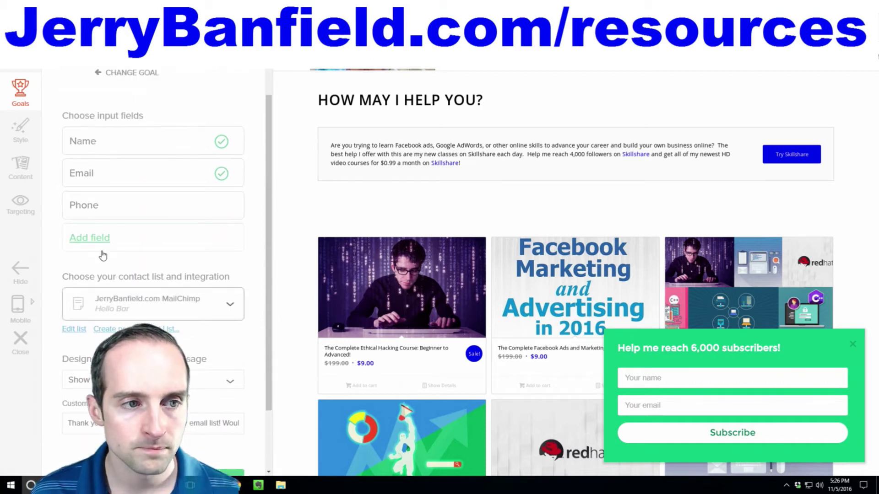
left_click(22, 130)
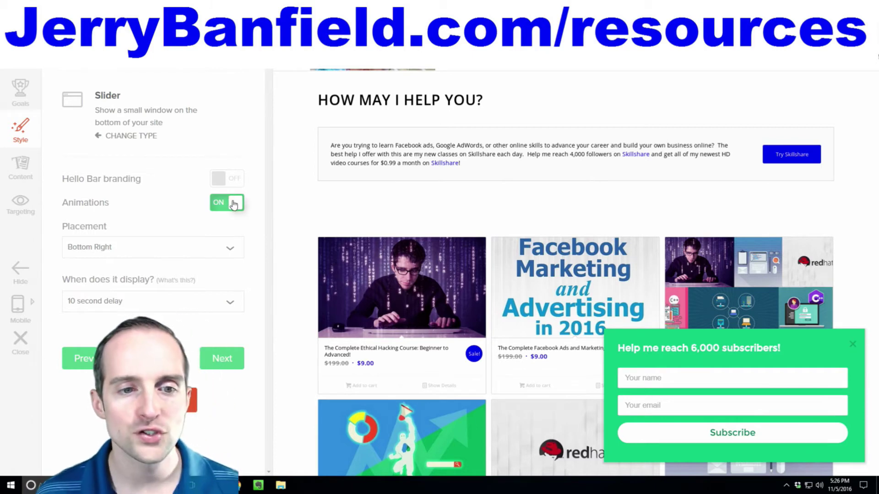
left_click(191, 252)
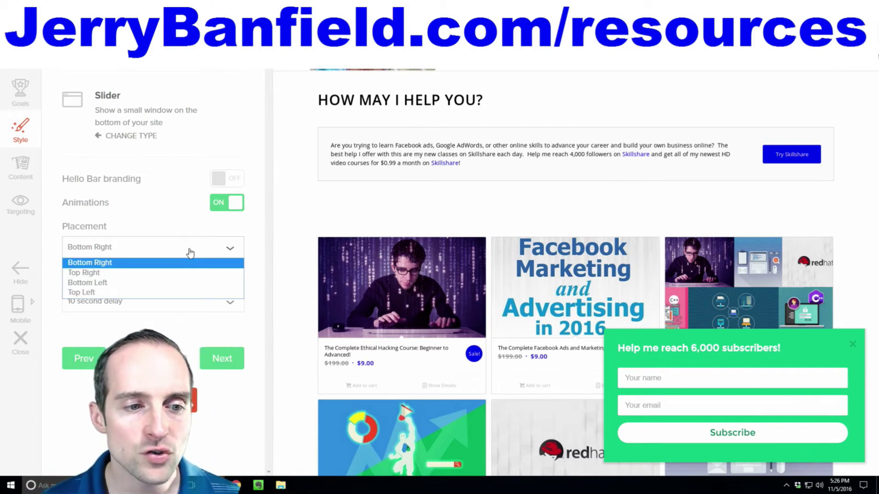
left_click(140, 284)
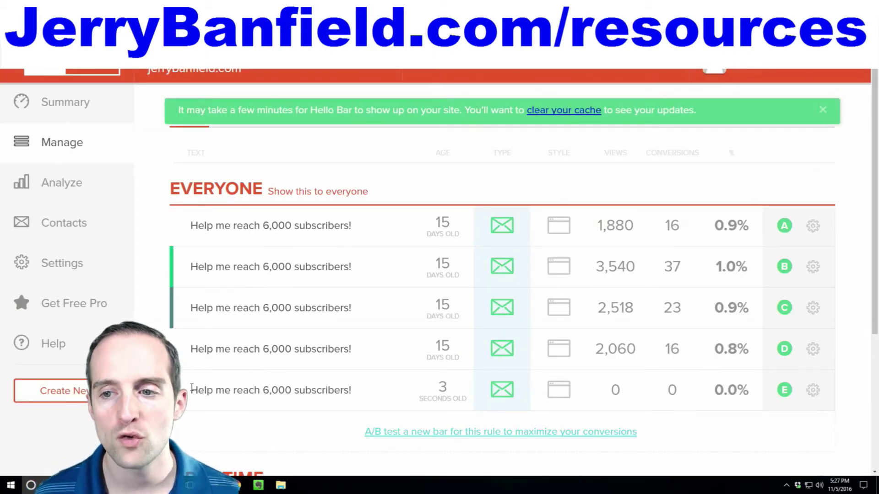
- Dismiss the cache notice and create a variation of the first Everyone bar
left_click(823, 111)
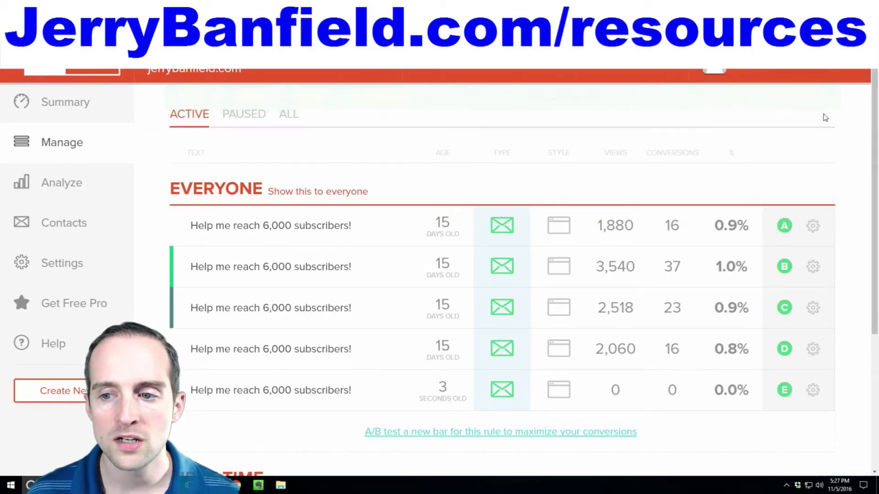
scroll(826, 117, "down", 1)
left_click(813, 180)
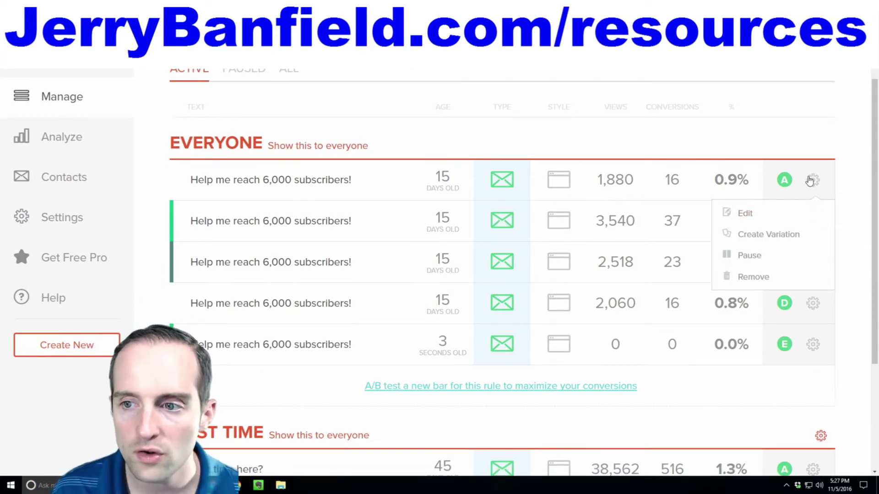
left_click(778, 235)
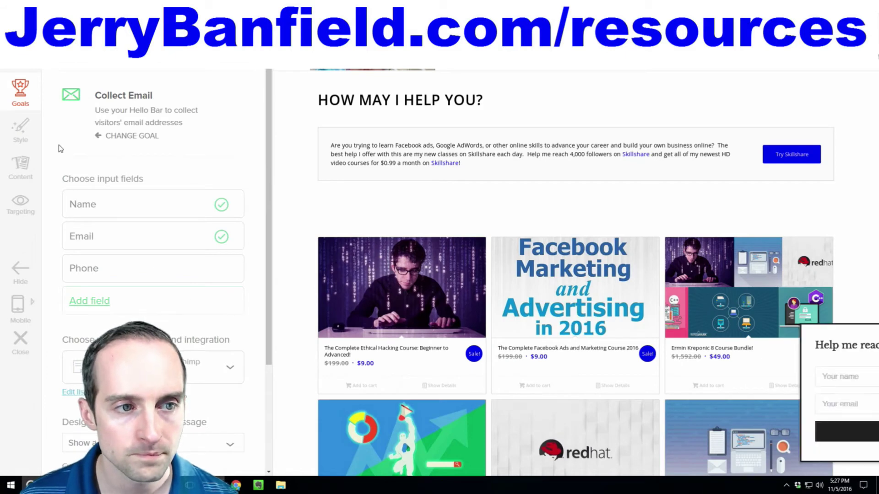
scroll(94, 204, "down", 3)
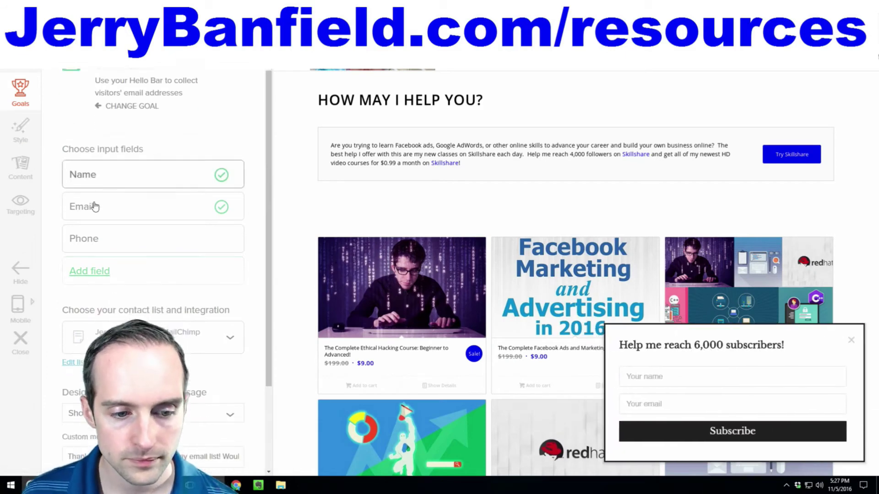
- Go to the variation's content settings, keeping the Classy theme, and reach the Text options
left_click(20, 176)
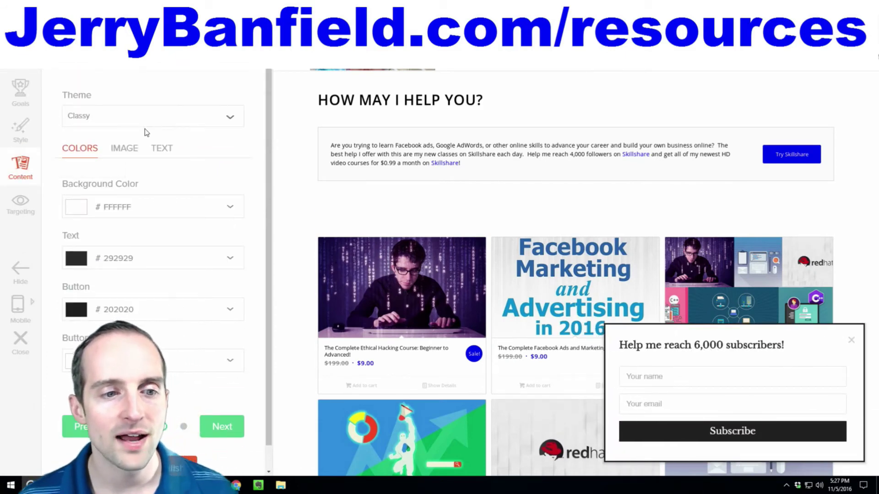
scroll(116, 128, "down", 1)
left_click(117, 90)
left_click(118, 125)
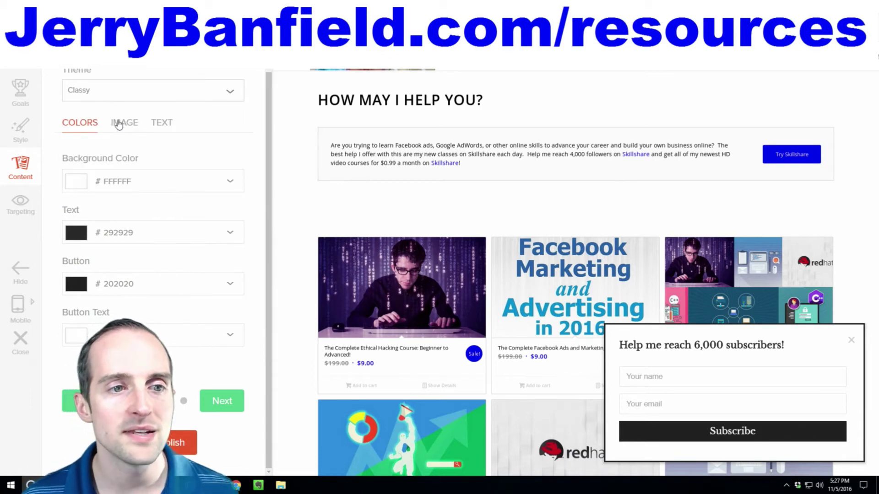
left_click(119, 124)
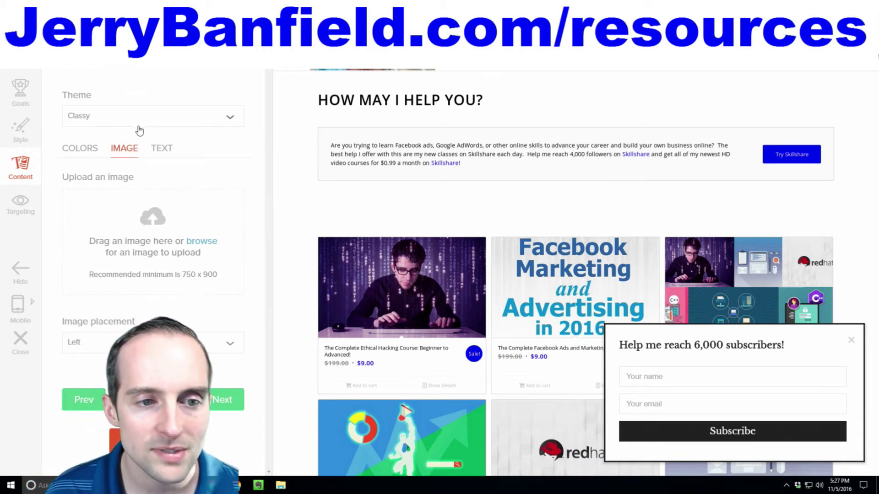
left_click(164, 157)
scroll(156, 170, "down", 3)
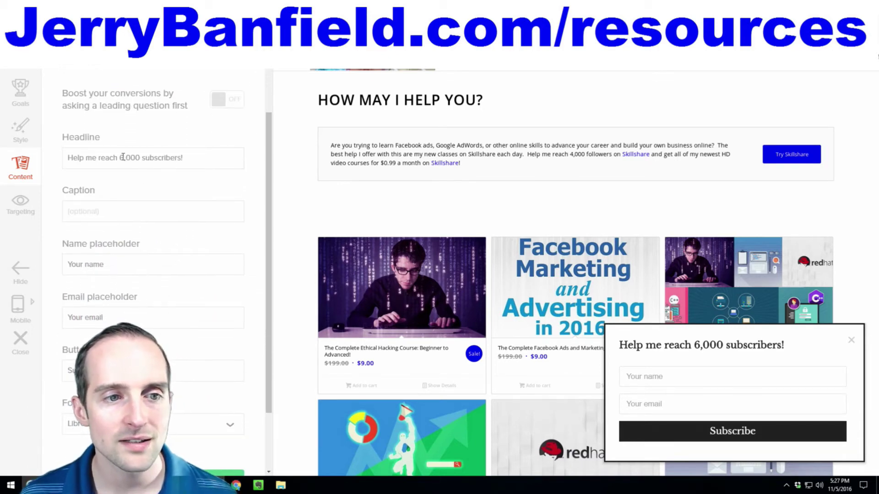
- Change the headline to 'Help me reach 10,000 subscribers!' and publish the variation
left_click_drag(120, 158, 126, 158)
type("100")
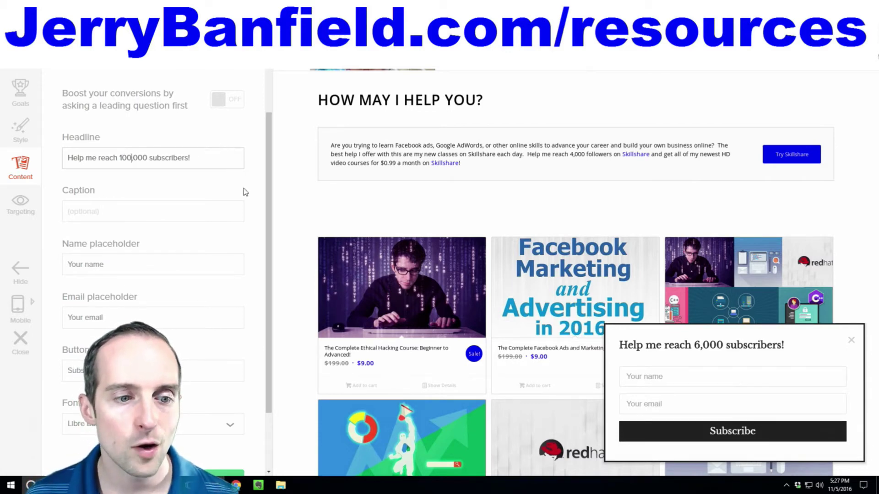
scroll(252, 216, "down", 2)
scroll(257, 221, "up", 3)
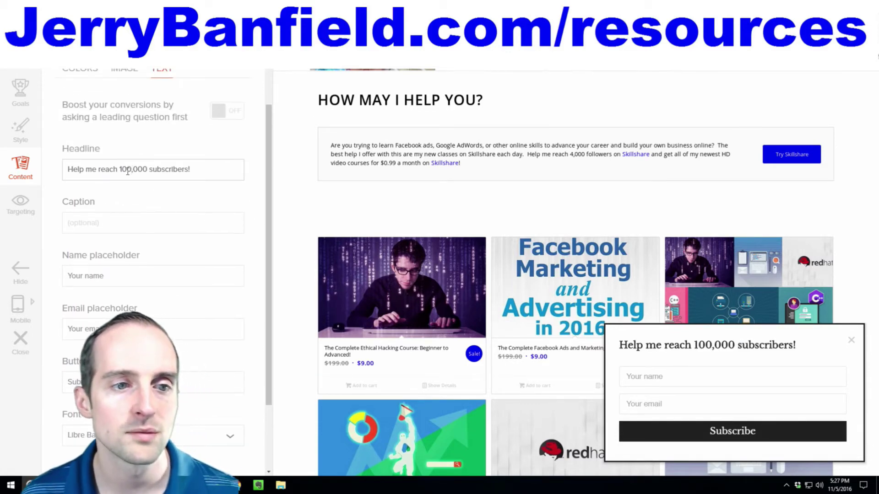
left_click(127, 172)
key("BackSpace")
scroll(241, 191, "down", 1)
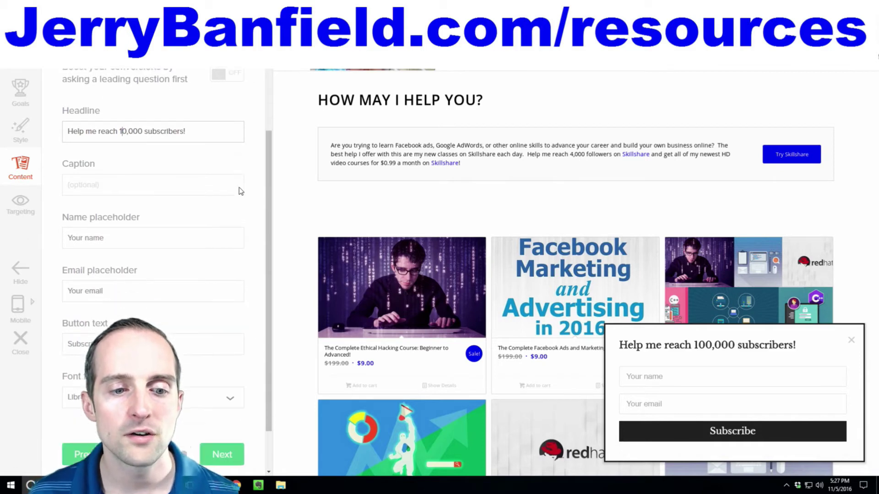
scroll(242, 192, "down", 1)
left_click(222, 402)
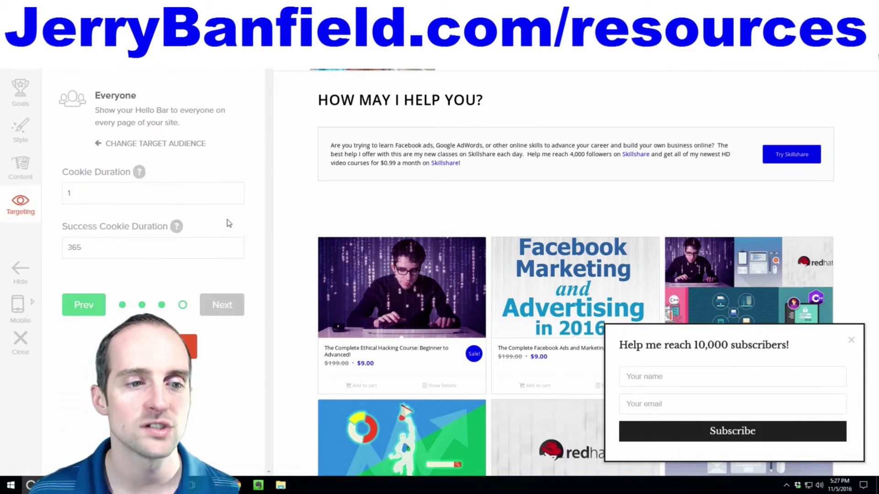
left_click(175, 346)
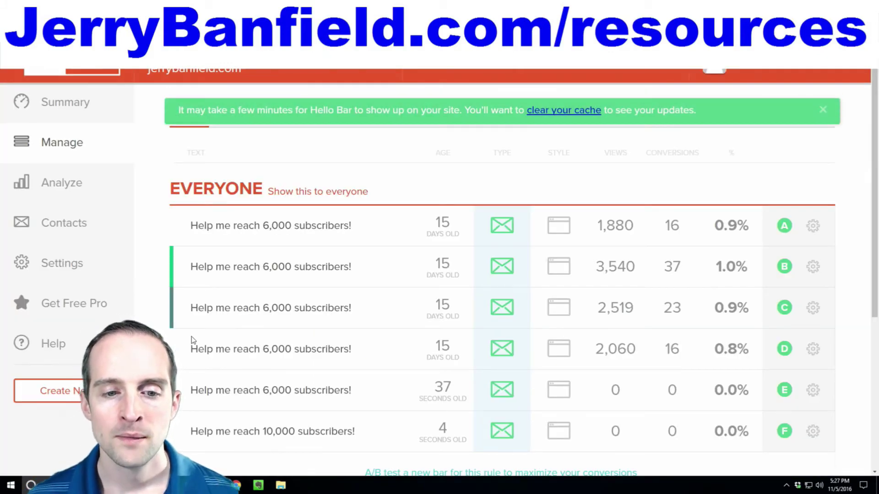
- Check that the 10,000-subscriber slider appears as bar F under Everyone on the Manage page
scroll(191, 336, "down", 2)
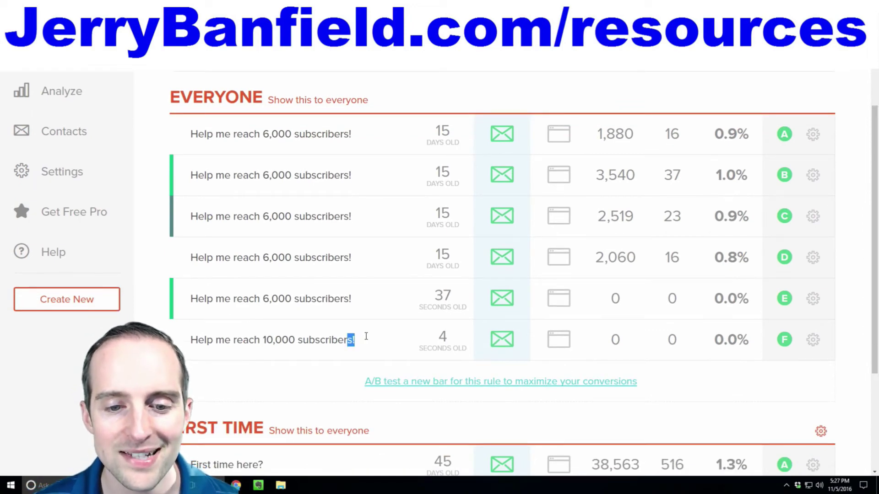
scroll(349, 337, "down", 3)
scroll(378, 324, "up", 2)
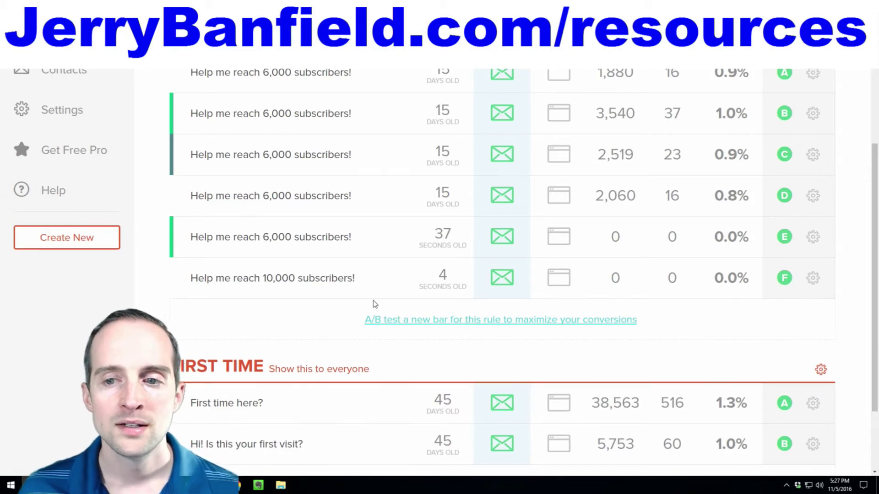
scroll(379, 246, "up", 1)
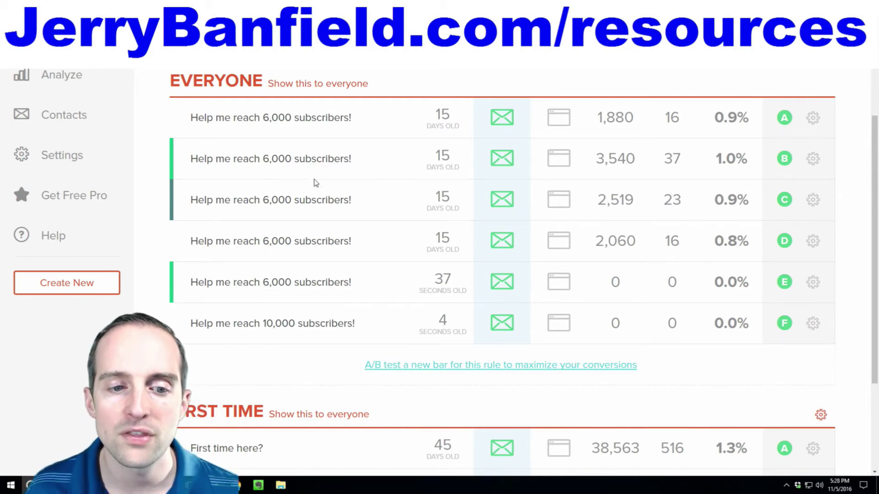
scroll(315, 183, "down", 1)
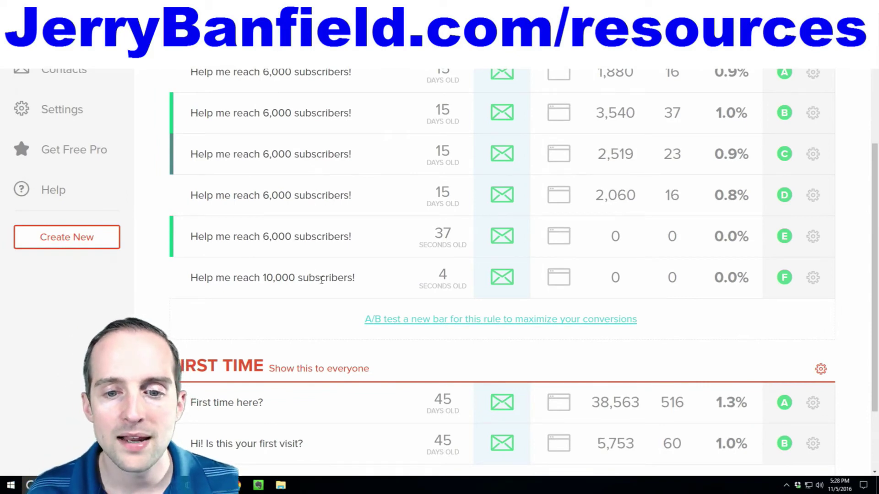
scroll(322, 280, "down", 1)
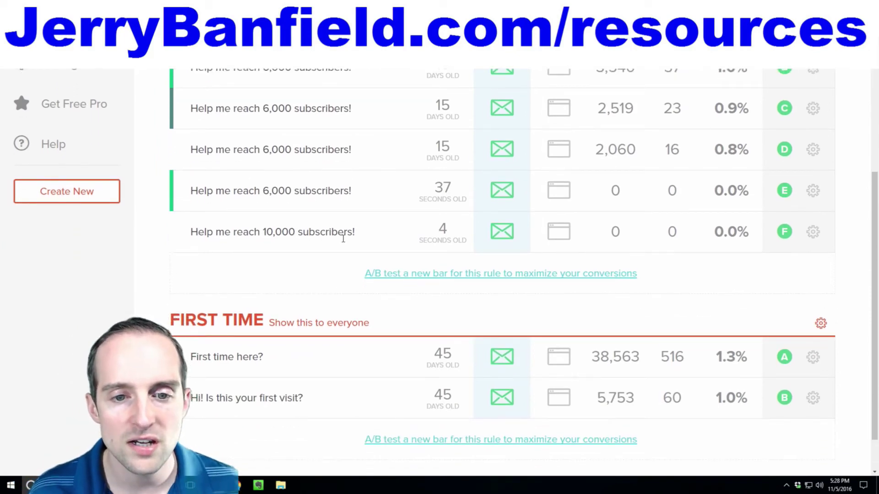
scroll(386, 232, "down", 1)
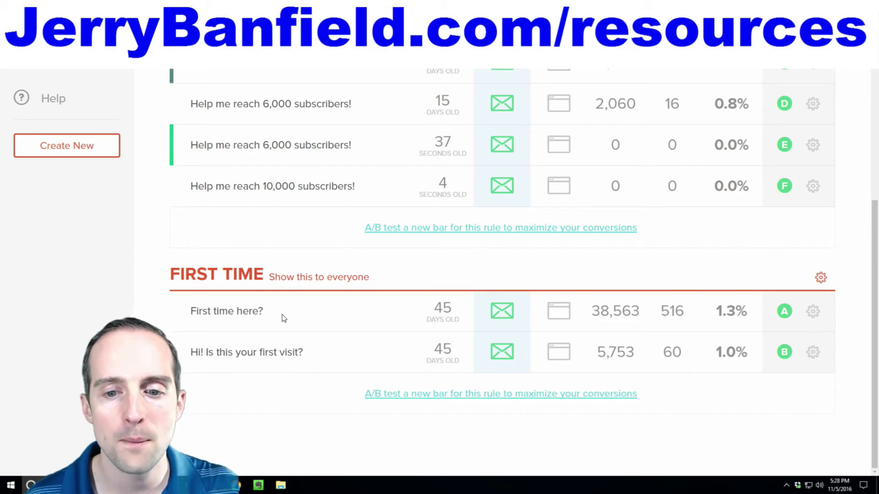
left_click(813, 311)
- Create a variation of the 'First time here?' bar and bring up its question and answer text
left_click(696, 298)
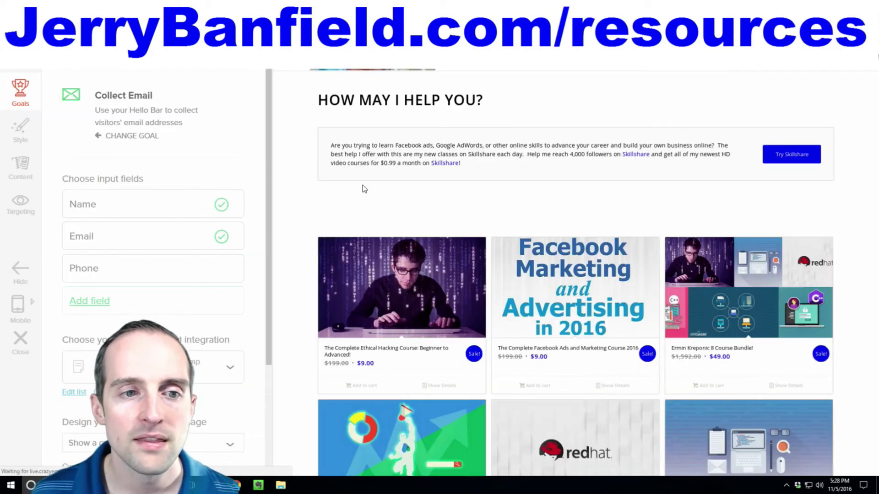
left_click(20, 169)
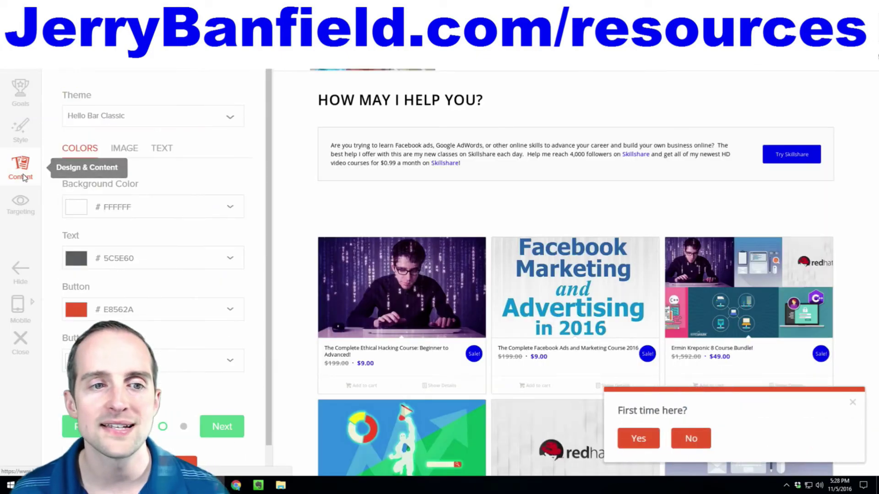
left_click(162, 149)
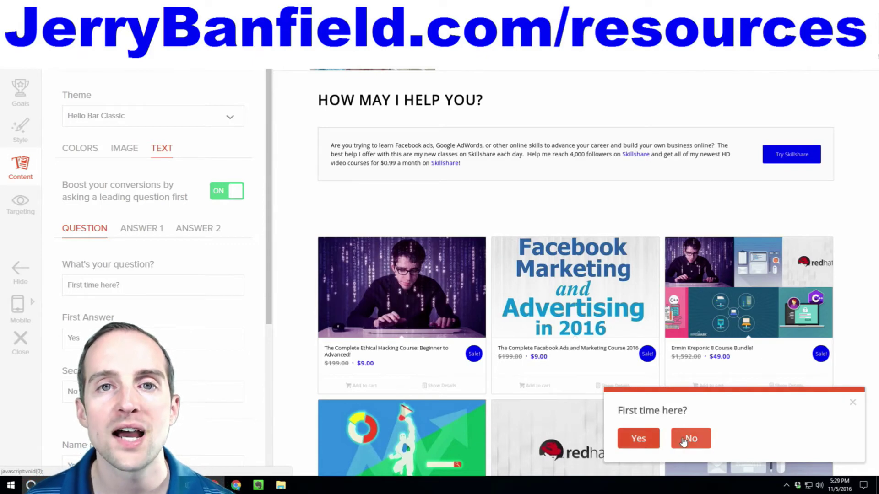
scroll(205, 318, "down", 1)
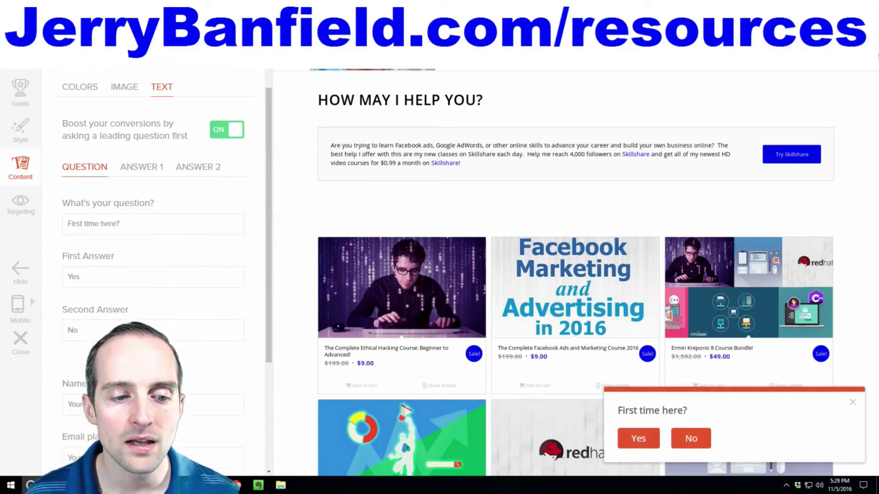
scroll(151, 133, "down", 1)
- Review both answer headlines, including Answer 2's weekly-updates wording, then move on to the Style settings
left_click(142, 136)
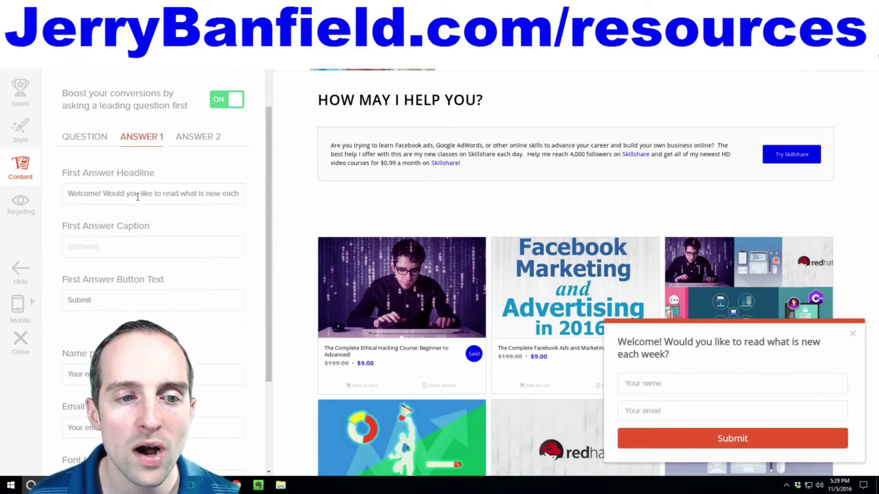
left_click_drag(137, 197, 286, 197)
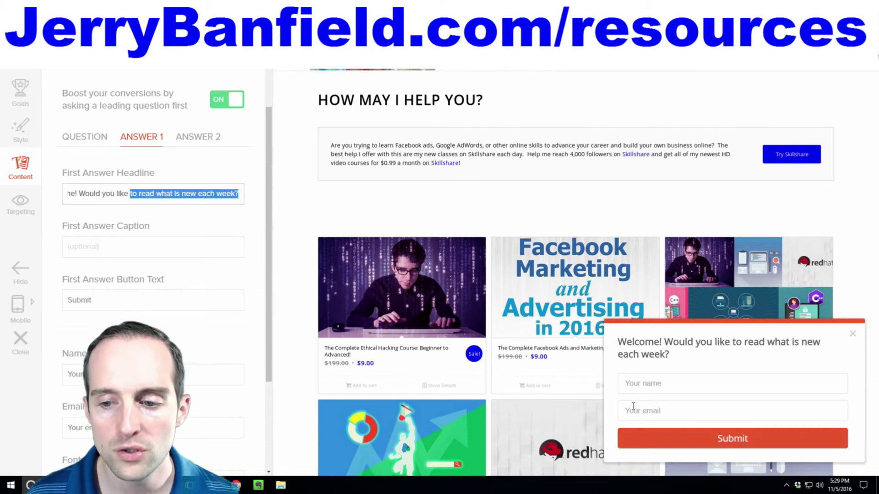
left_click(198, 137)
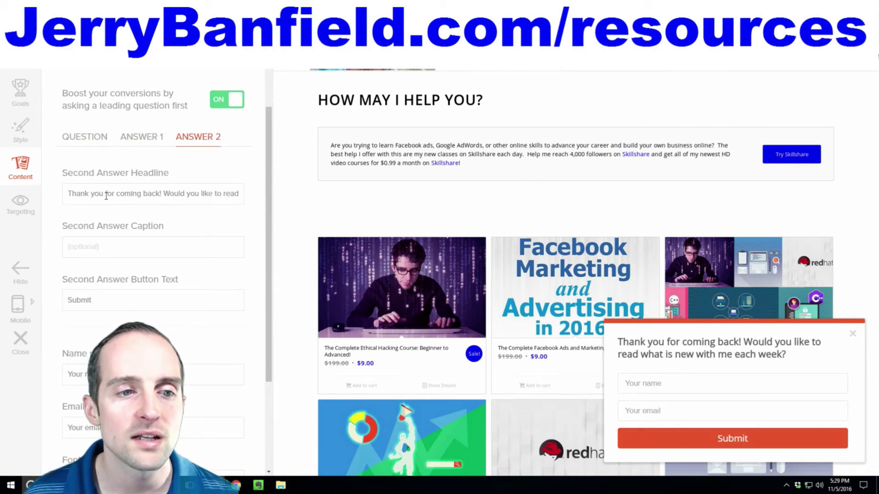
left_click_drag(106, 196, 286, 195)
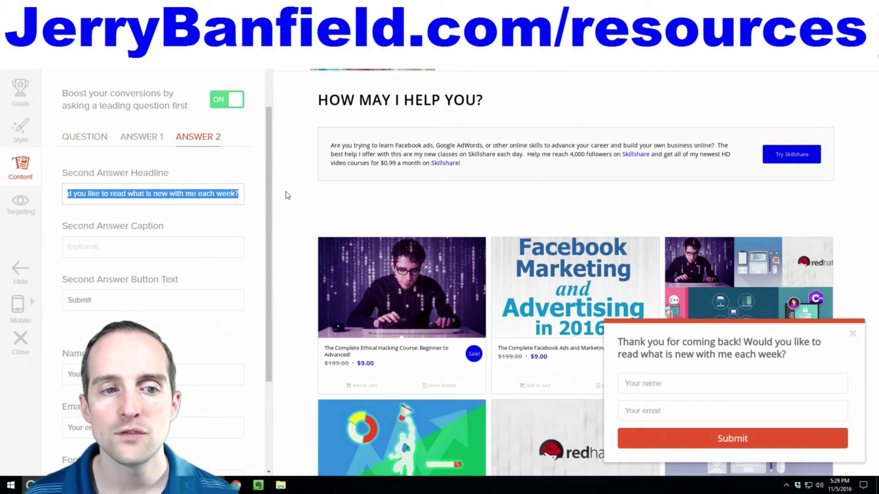
left_click(211, 194)
scroll(231, 288, "down", 3)
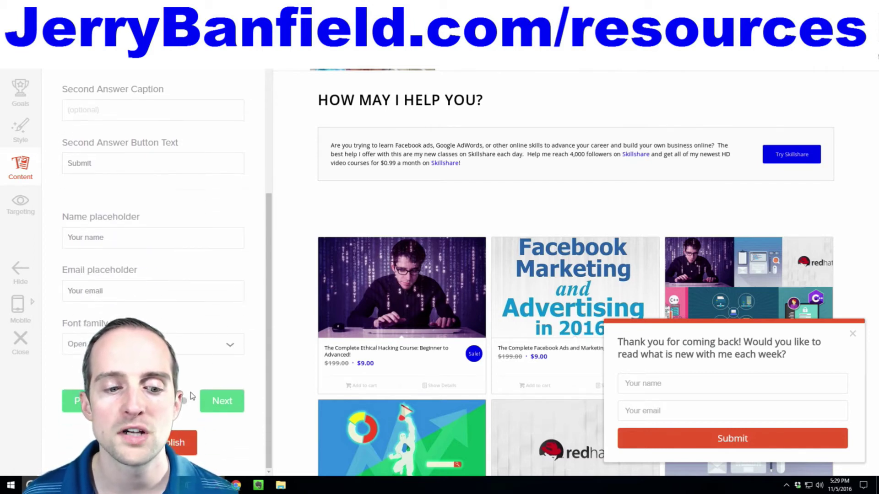
scroll(182, 332, "up", 5)
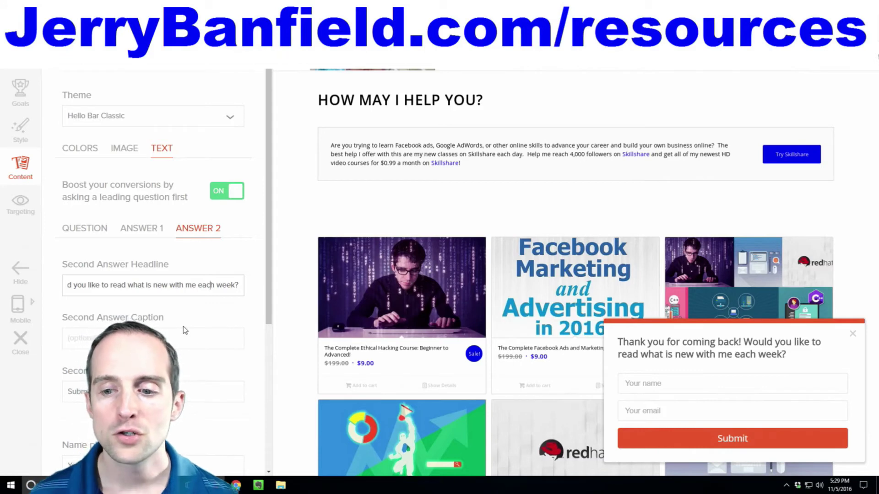
left_click(31, 134)
scroll(104, 194, "down", 1)
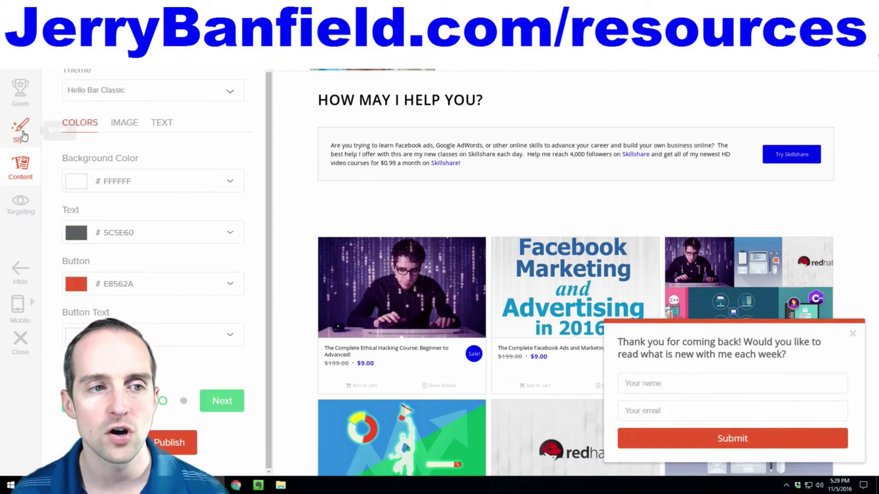
left_click(23, 134)
- Set the returning-visitor slider's placement to Bottom Left and publish it
left_click(133, 247)
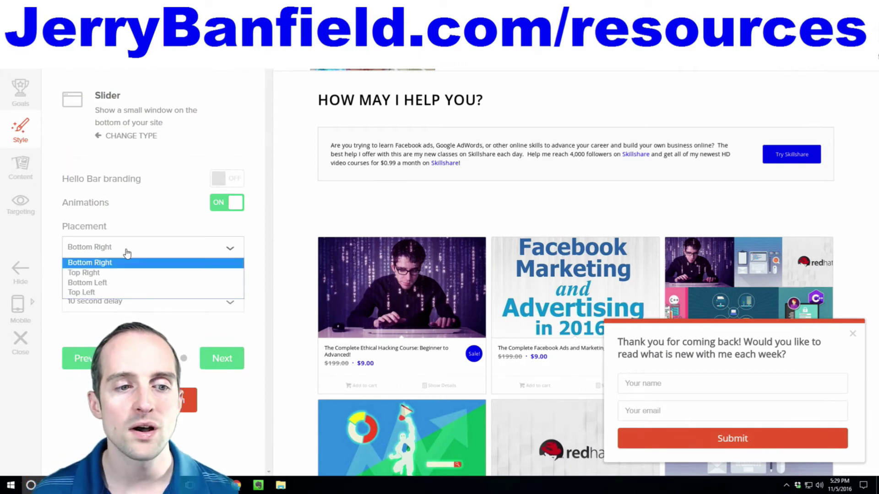
left_click(118, 282)
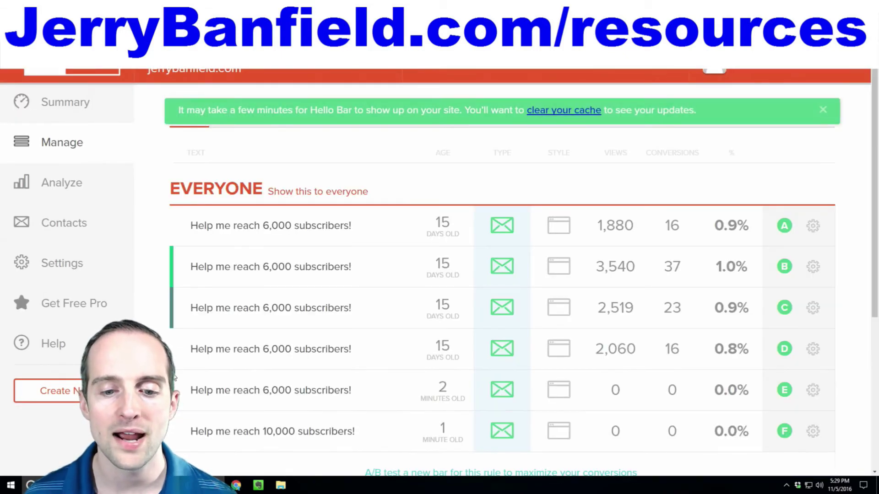
scroll(260, 323, "down", 5)
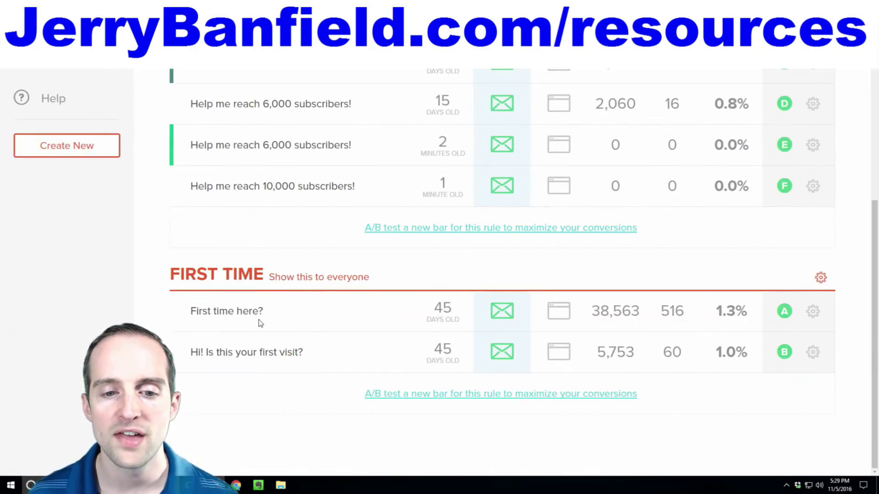
scroll(371, 333, "up", 5)
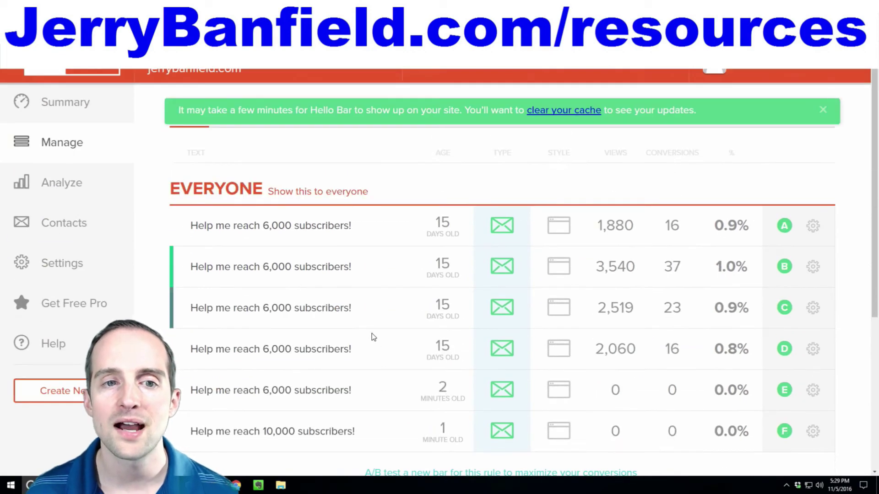
scroll(371, 333, "down", 5)
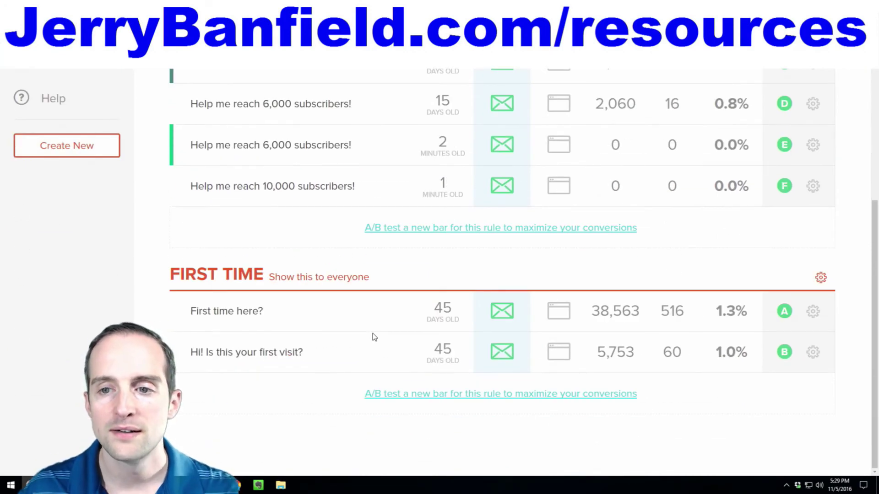
- Edit the 'First time here?' bar and switch its placement to Bottom Right
left_click(814, 312)
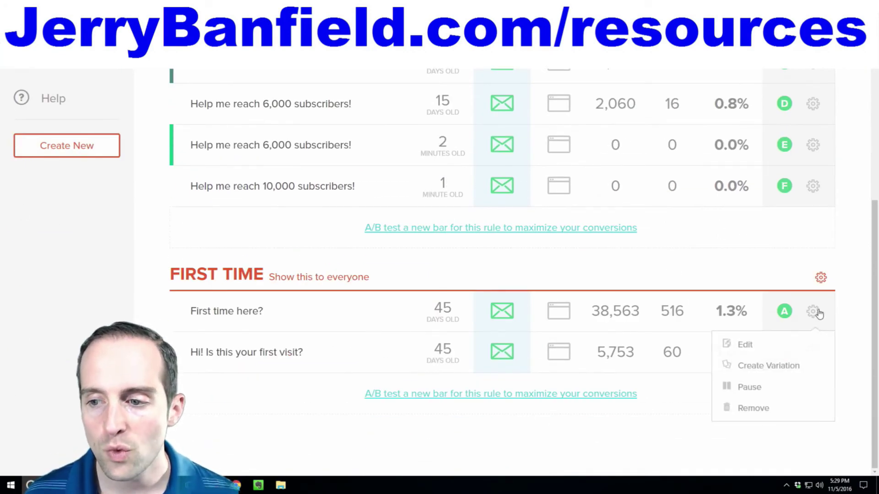
left_click(745, 344)
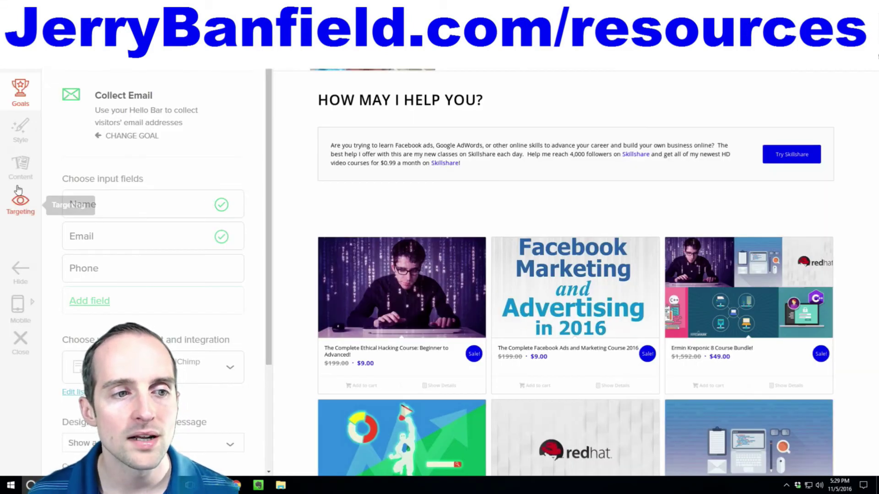
left_click(21, 168)
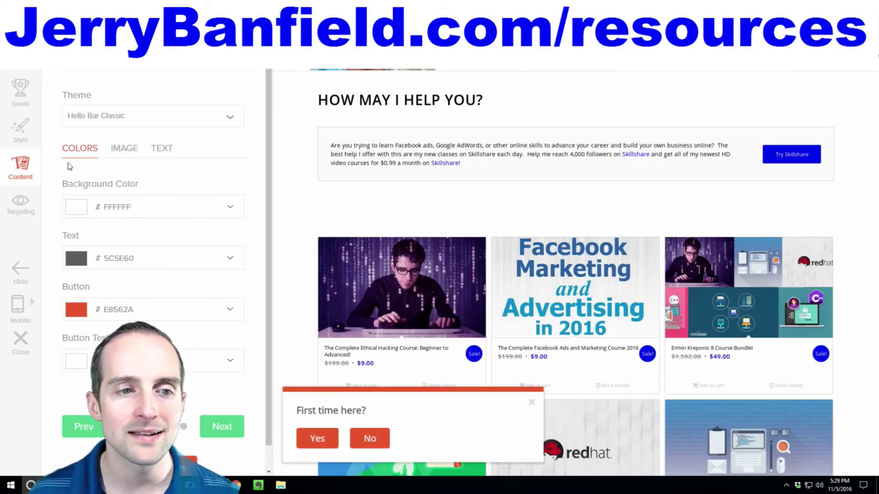
left_click(32, 147)
left_click(120, 256)
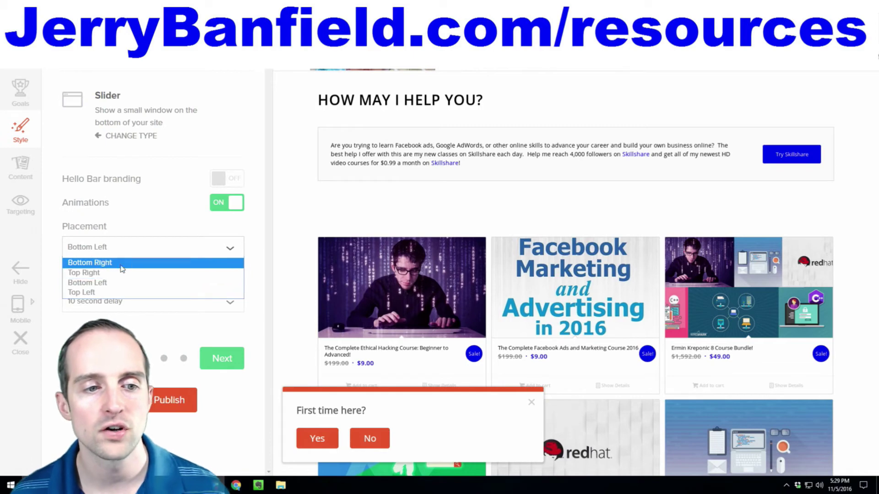
left_click(123, 262)
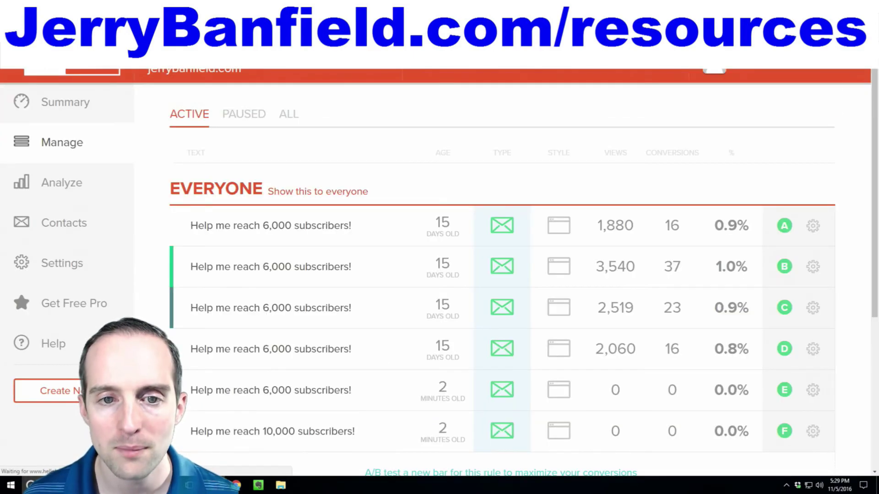
- Create a 'First time here?' variation placed at Bottom Left and return to the bar list
scroll(545, 346, "down", 3)
key("ctrl+plus")
key("ctrl+plus")
key("ctrl+plus")
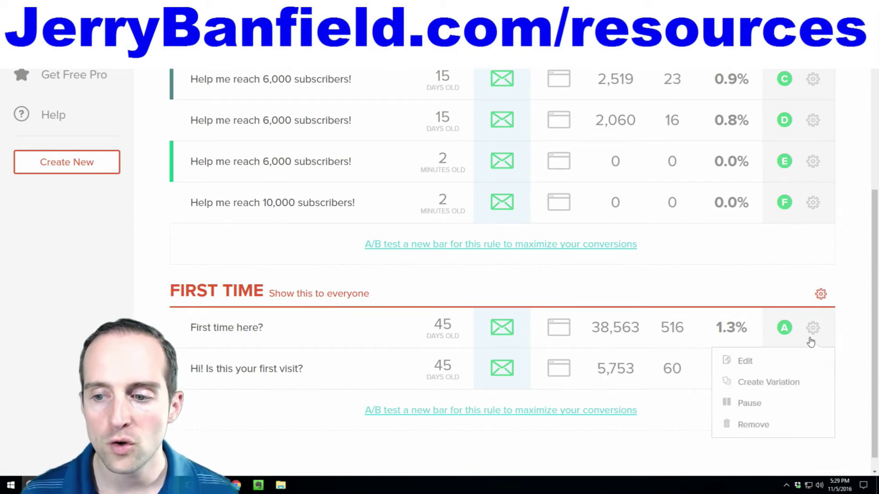
left_click(789, 386)
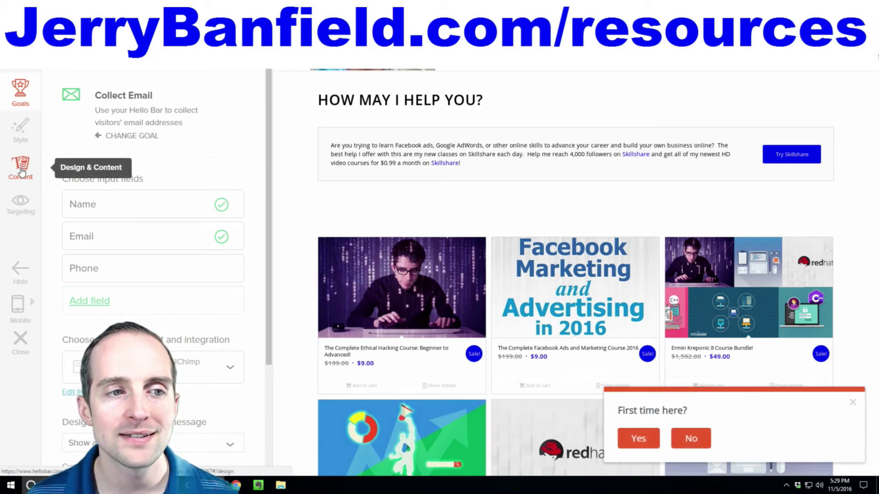
left_click(19, 129)
left_click(129, 250)
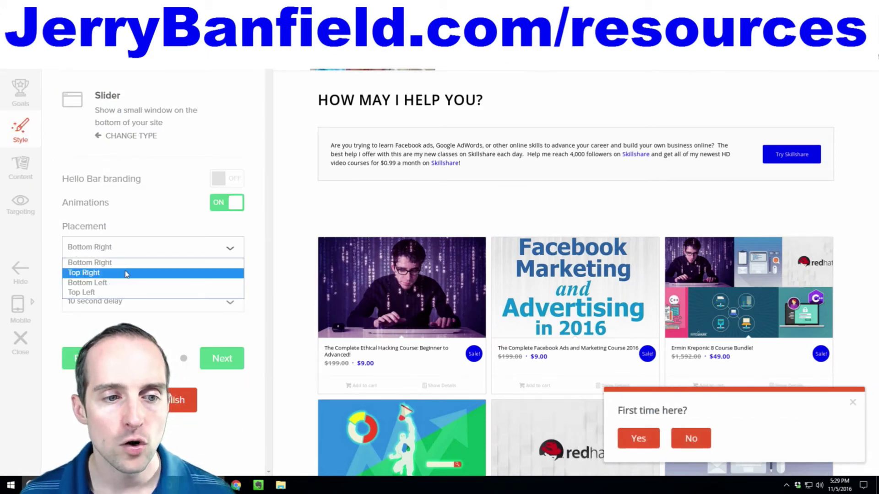
left_click(118, 283)
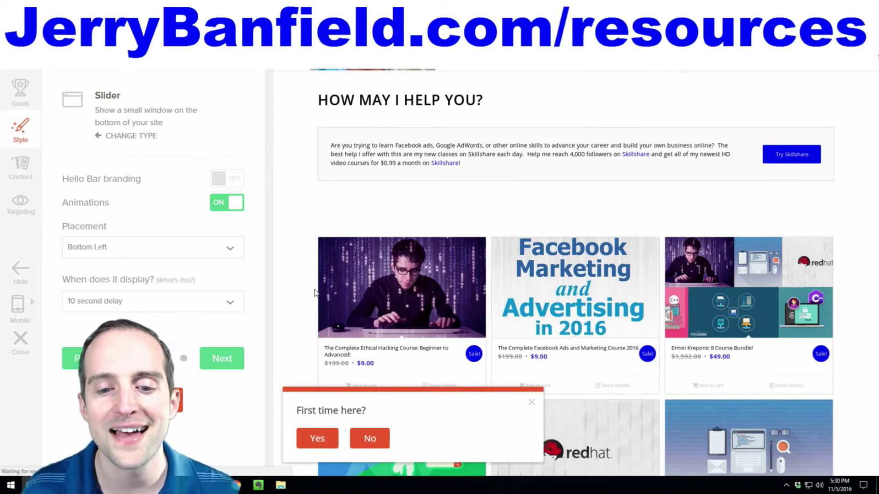
key("ctrl+w")
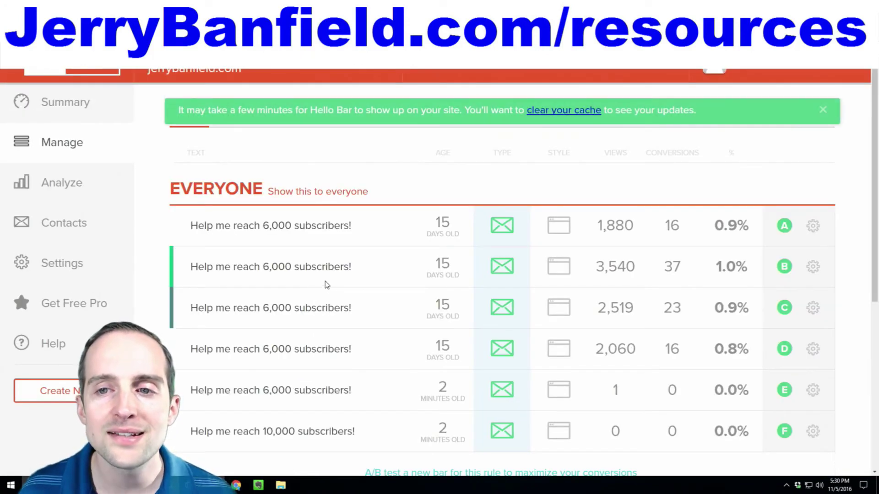
- Create a variation of the 'Hi! Is this your first visit?' slider with Bottom Left placement
scroll(325, 281, "down", 5)
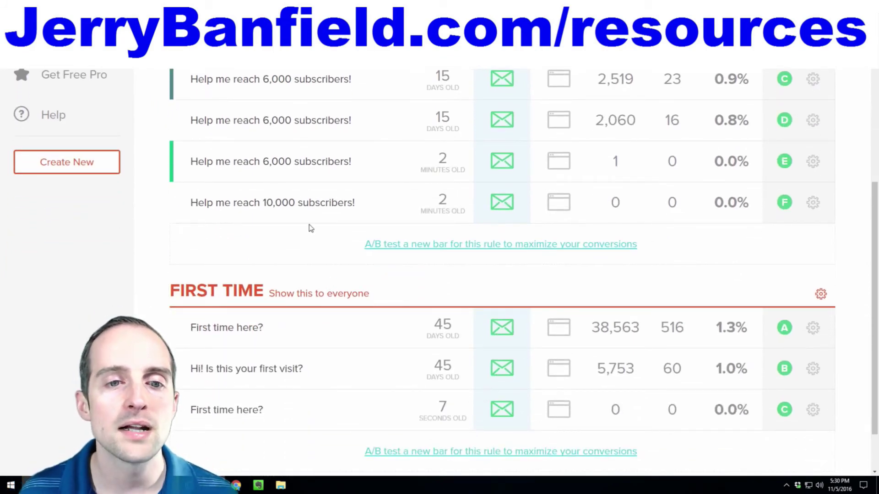
scroll(287, 175, "up", 4)
scroll(290, 143, "down", 5)
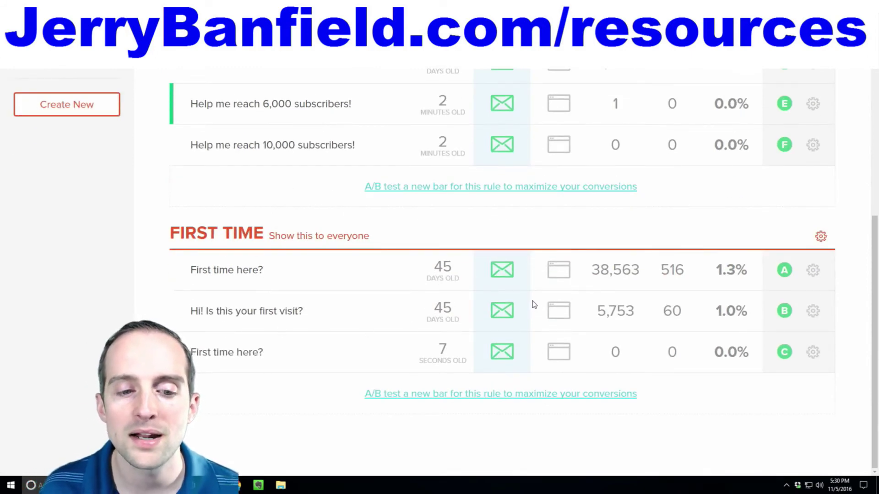
left_click(814, 310)
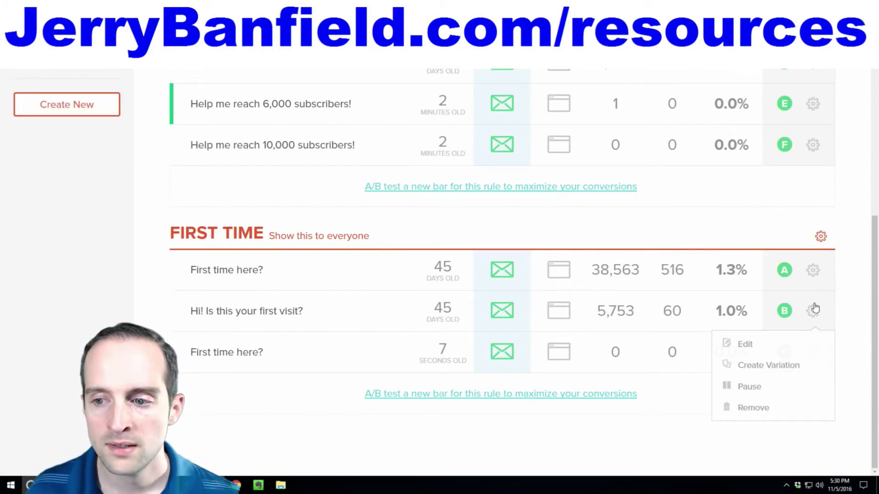
left_click(767, 365)
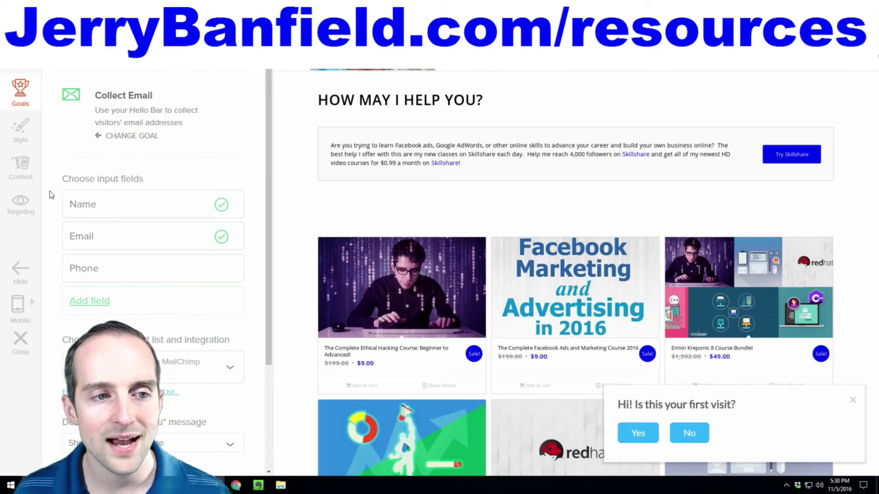
left_click(21, 166)
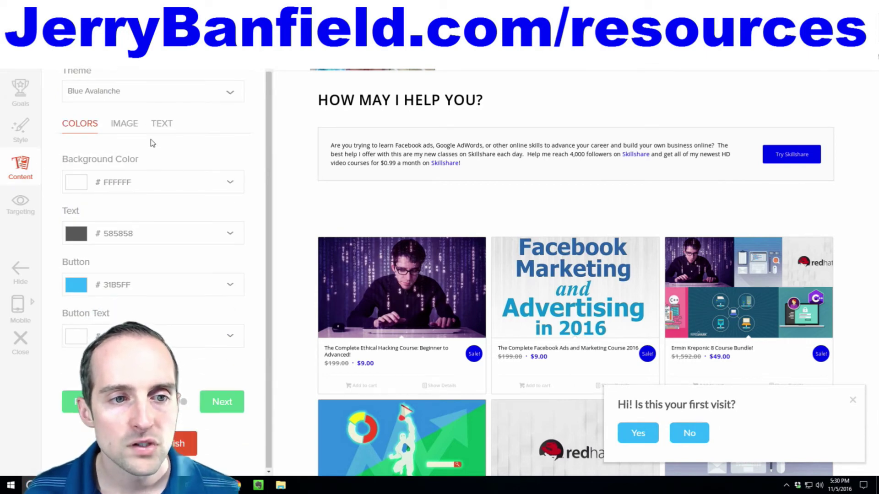
left_click(20, 131)
left_click(110, 248)
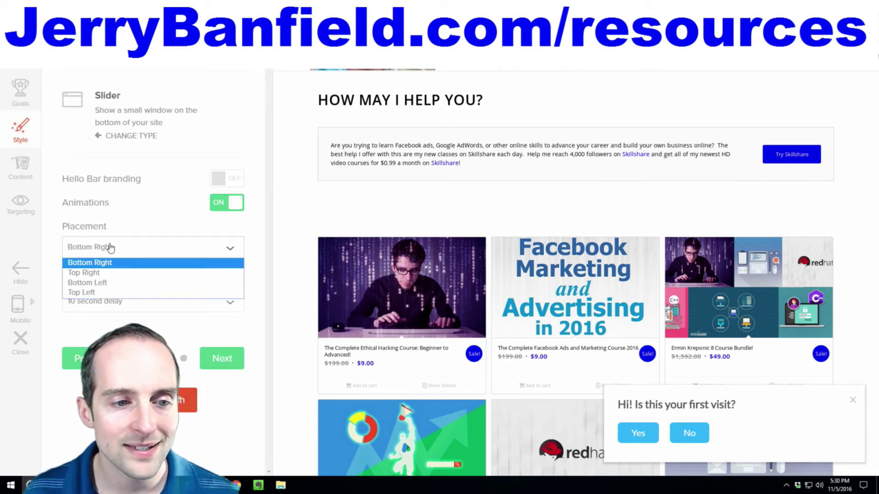
left_click(103, 283)
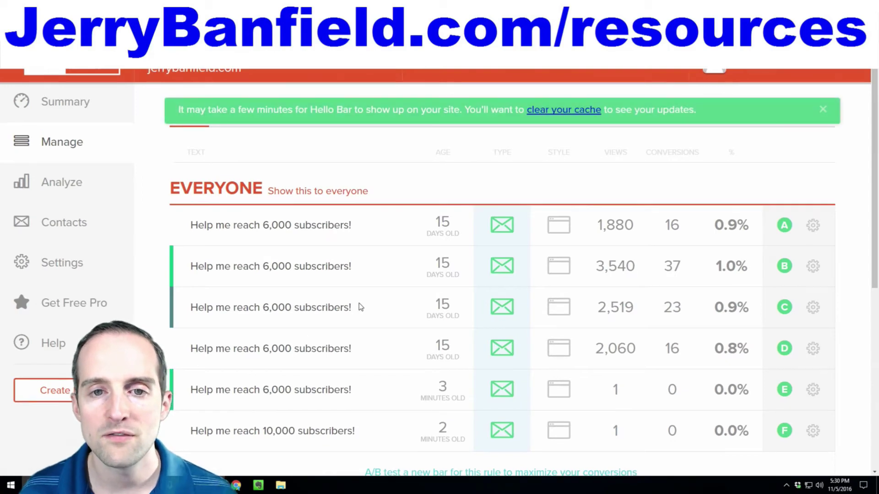
- Make another variation of the 'First time here?' bar and bring up its text and question settings
scroll(360, 307, "down", 7)
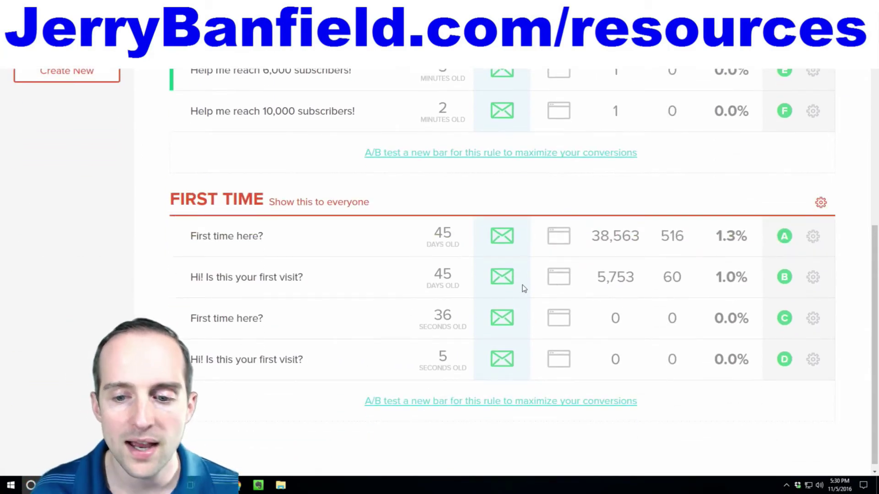
scroll(595, 293, "down", 1)
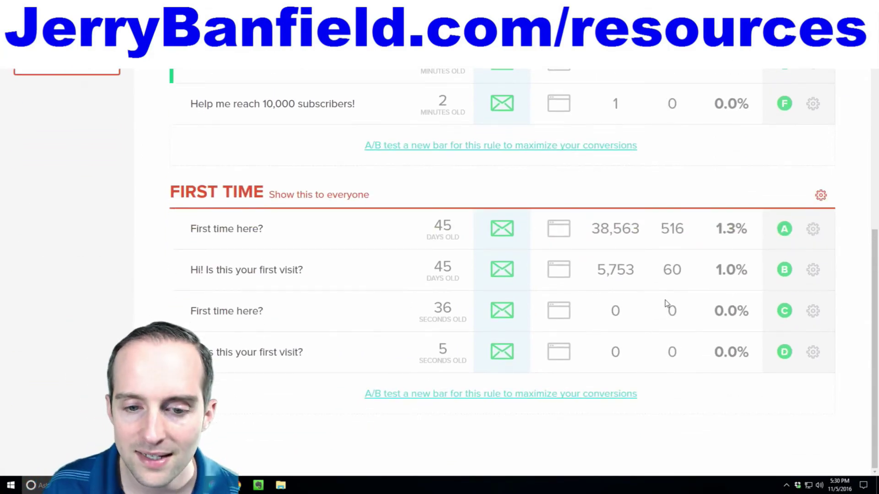
left_click(809, 231)
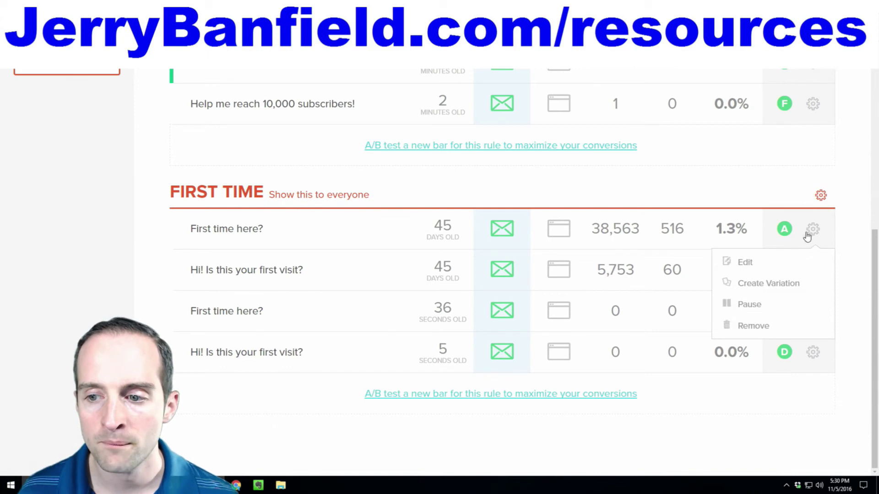
left_click(764, 286)
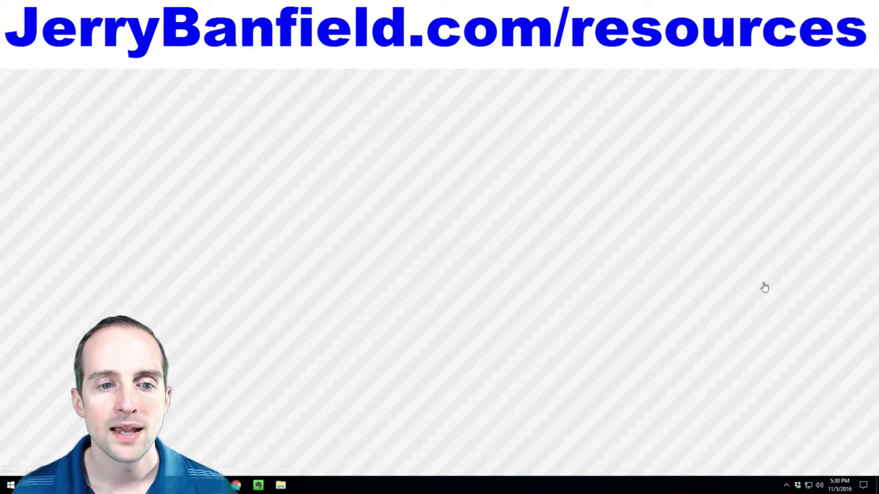
left_click(21, 167)
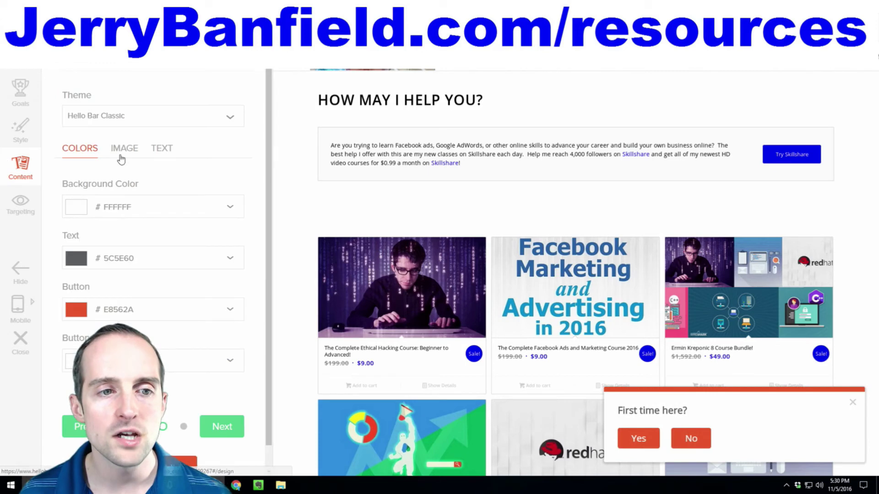
left_click(122, 156)
left_click(164, 152)
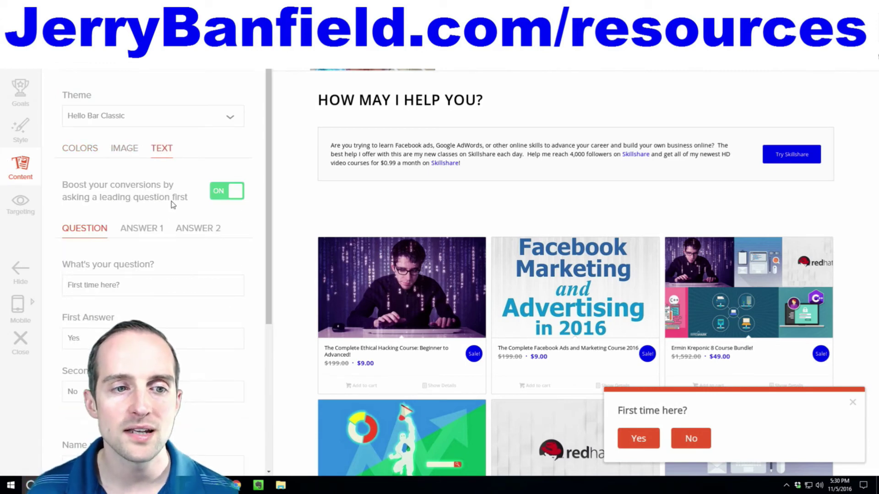
- Replace the question 'First time here?' with 'Find what you were looking for?'
triple_click(94, 285)
scroll(201, 296, "down", 3)
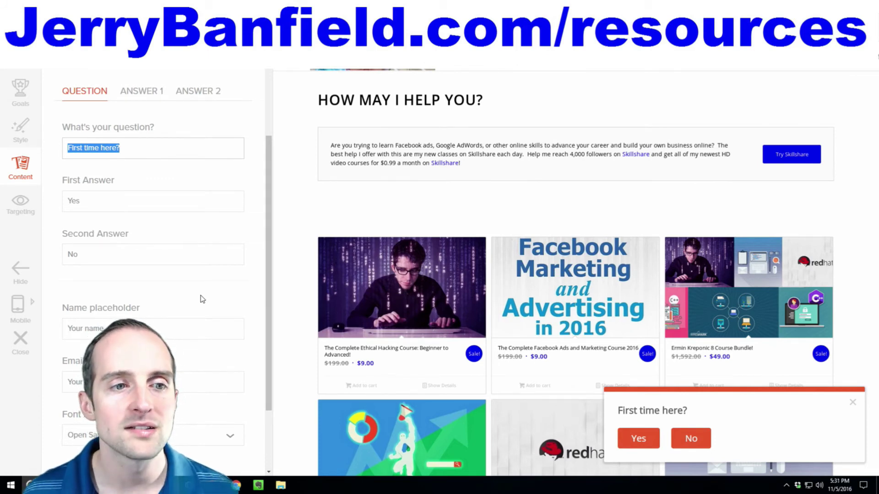
type("D")
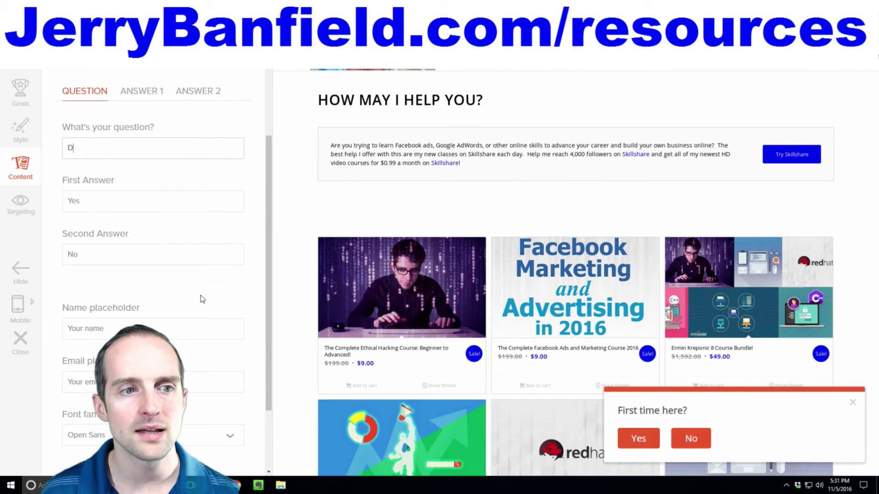
type("o")
key("BackSpace")
key("BackSpace")
type("Find w")
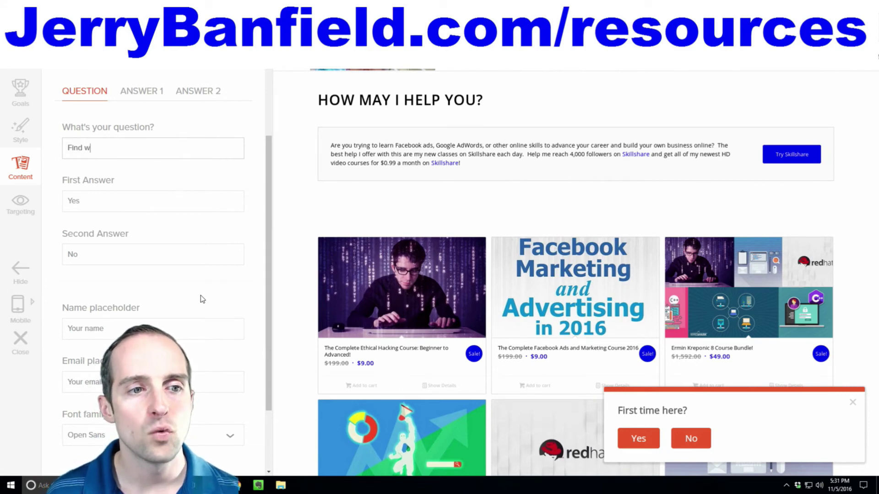
type("hat you w")
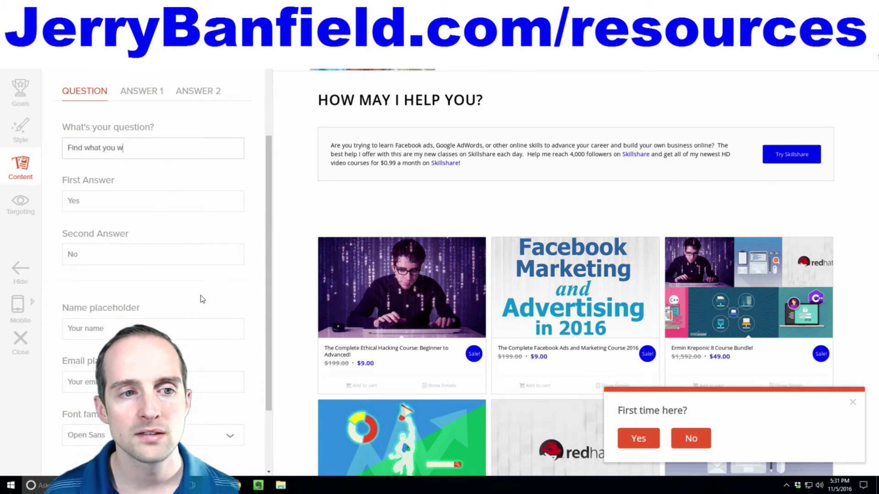
key("BackSpace")
key("BackSpace")
key("BackSpace")
key("BackSpace")
key("BackSpace")
key("BackSpace")
key("BackSpace")
key("BackSpace")
key("BackSpace")
key("BackSpace")
key("BackSpace")
key("BackSpace")
key("BackSpace")
key("BackSpace")
key("BackSpace")
type("Do")
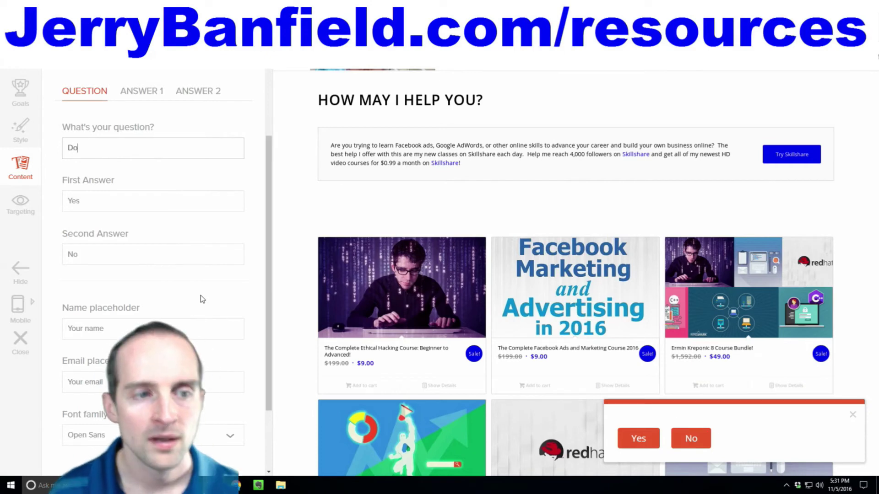
key("BackSpace")
key("BackSpace")
type("Find what")
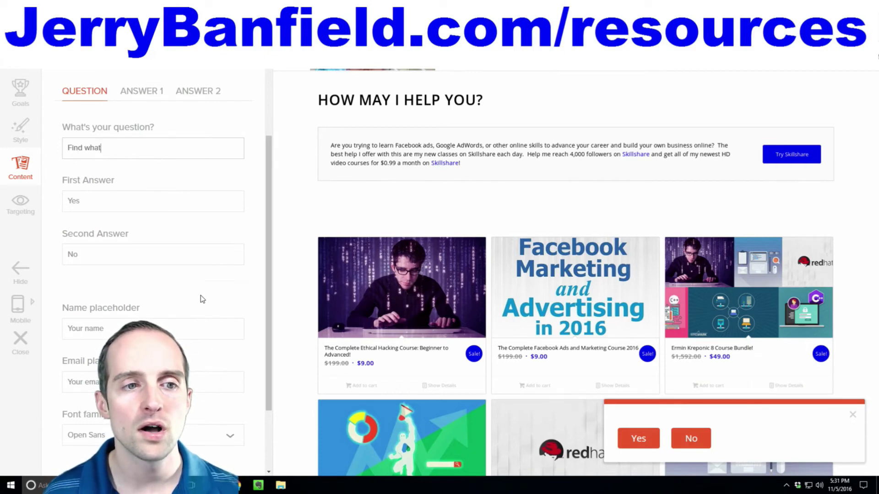
type(" you were looking fo")
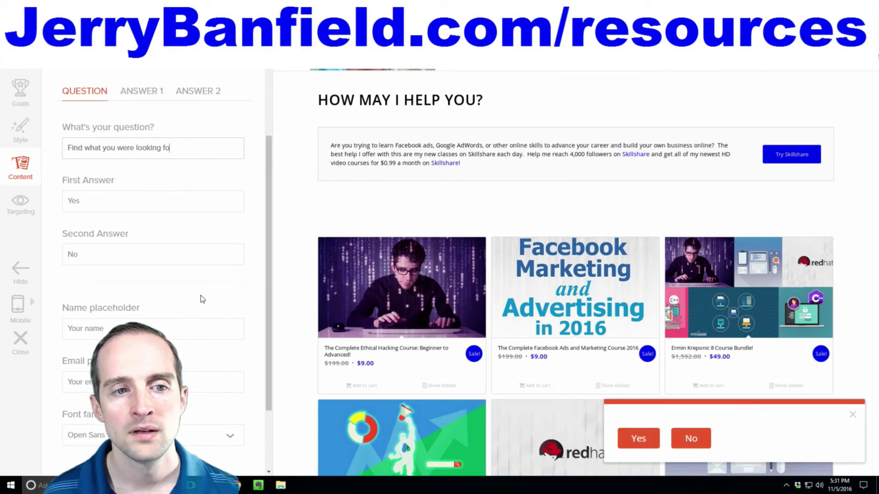
type("r?")
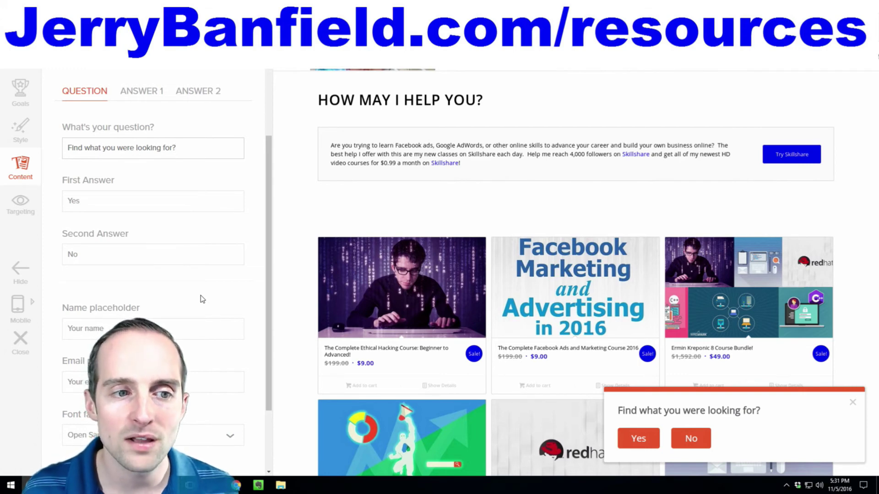
left_click(128, 90)
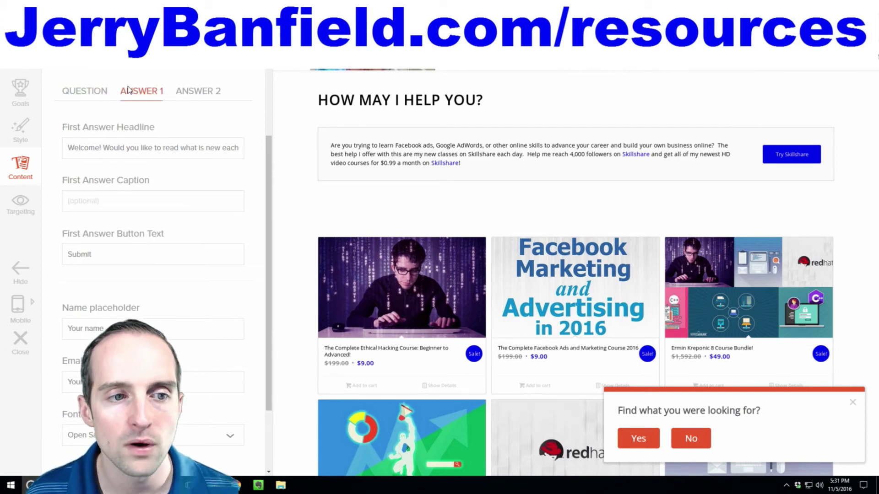
- Start rewording the first answer headline, replacing 'Welcome!' with 'Great!' and trying new endings
left_click(104, 147)
left_click_drag(103, 148, 67, 146)
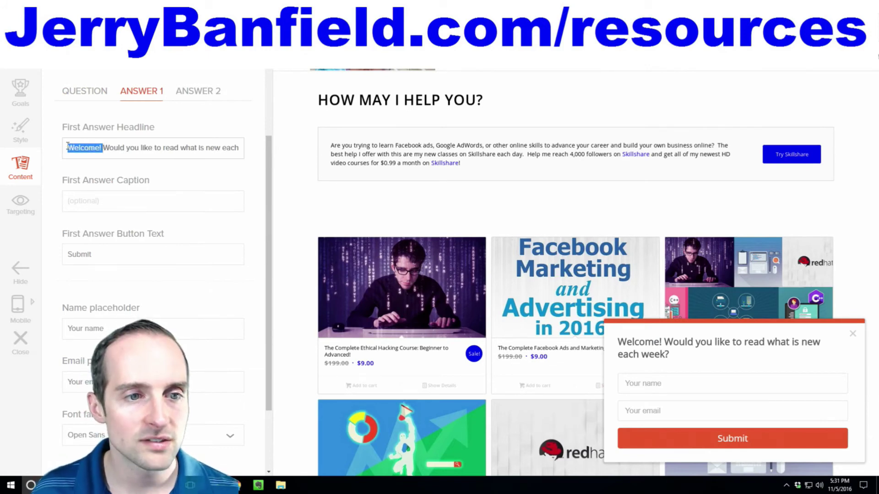
type("Great!")
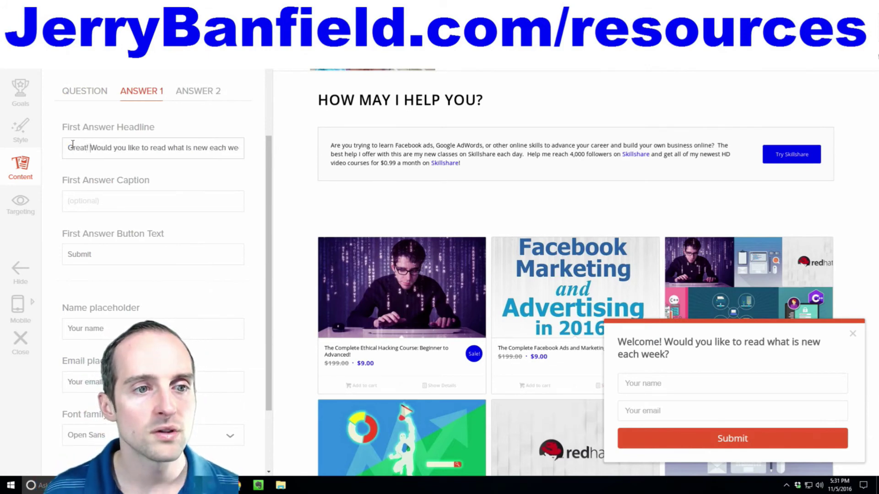
left_click_drag(129, 146, 323, 150)
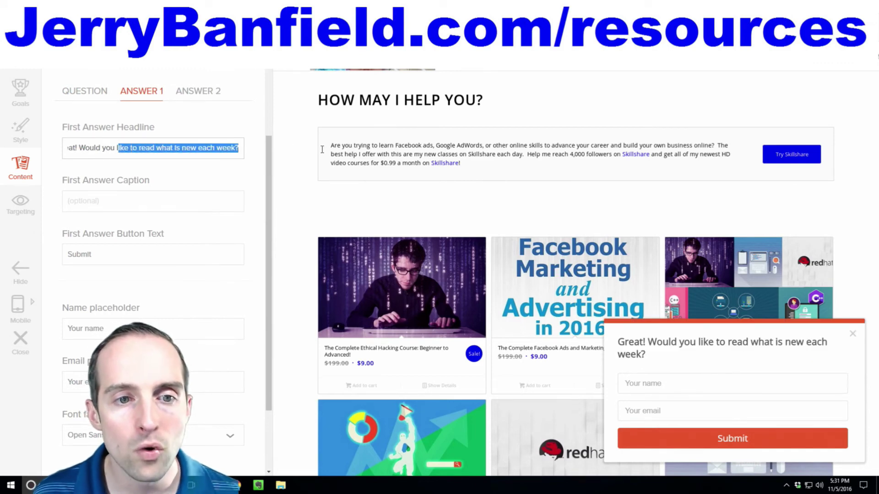
type("to ")
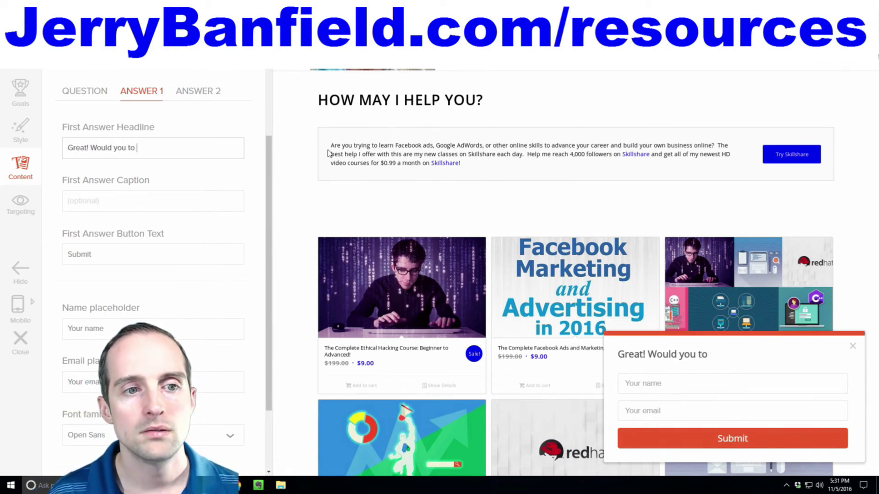
type("get more like ")
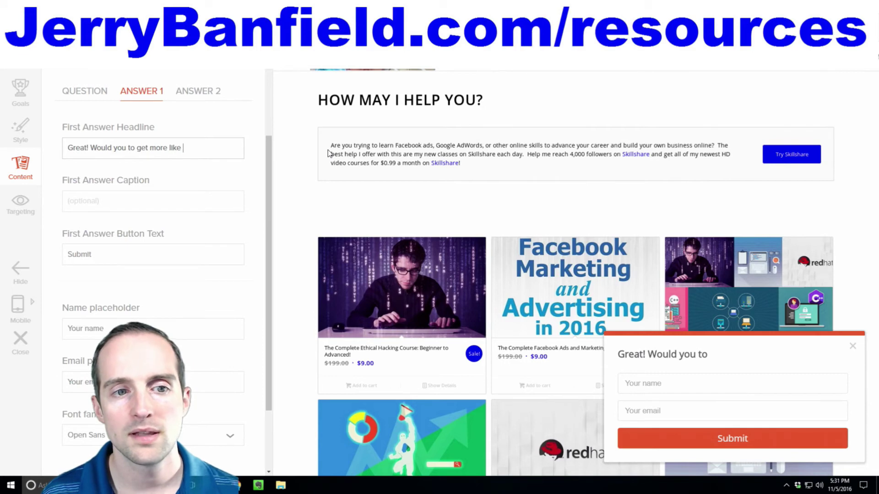
type("this")
key("BackSpace")
key("BackSpace")
key("BackSpace")
key("BackSpace")
key("BackSpace")
key("BackSpace")
key("BackSpace")
key("BackSpace")
key("BackSpace")
key("BackSpace")
key("BackSpace")
key("BackSpace")
key("BackSpace")
key("BackSpace")
key("BackSpace")
key("BackSpace")
key("BackSpace")
key("BackSpace")
key("BackSpace")
key("BackSpace")
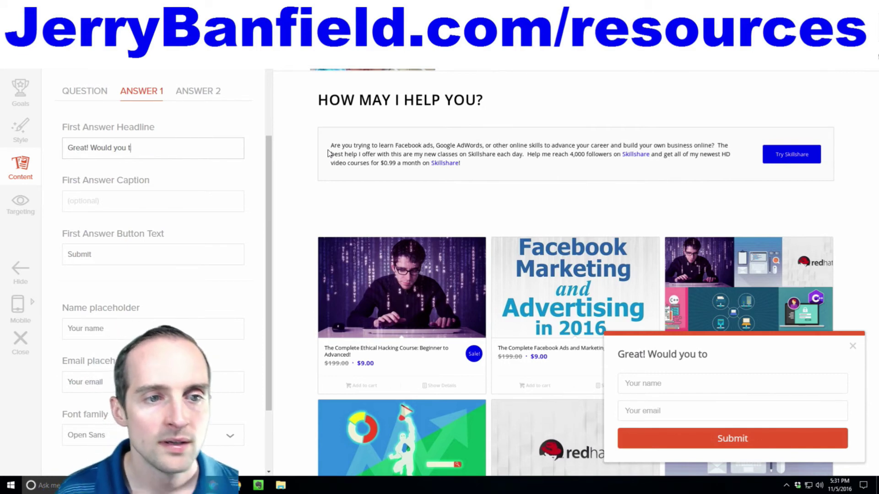
type("o keep conn")
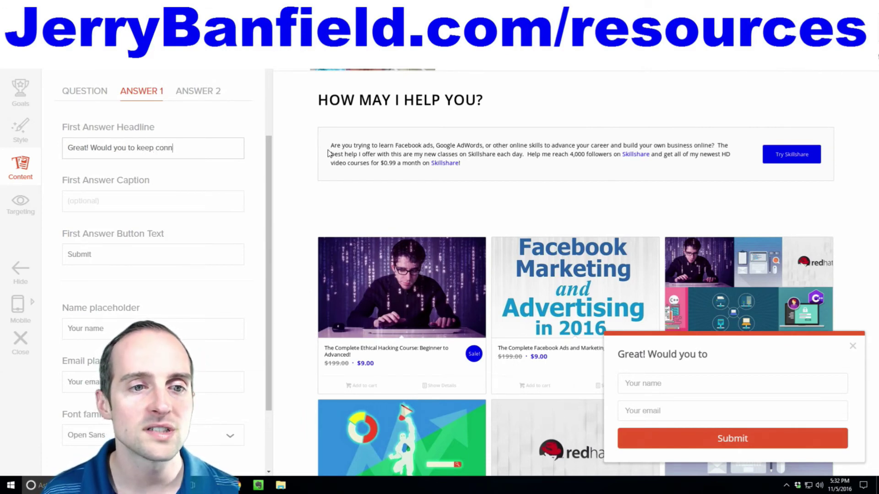
key("BackSpace")
key("BackSpace")
key("BackSpace")
key("BackSpace")
key("BackSpace")
key("BackSpace")
key("BackSpace")
key("BackSpace")
key("BackSpace")
key("BackSpace")
key("BackSpace")
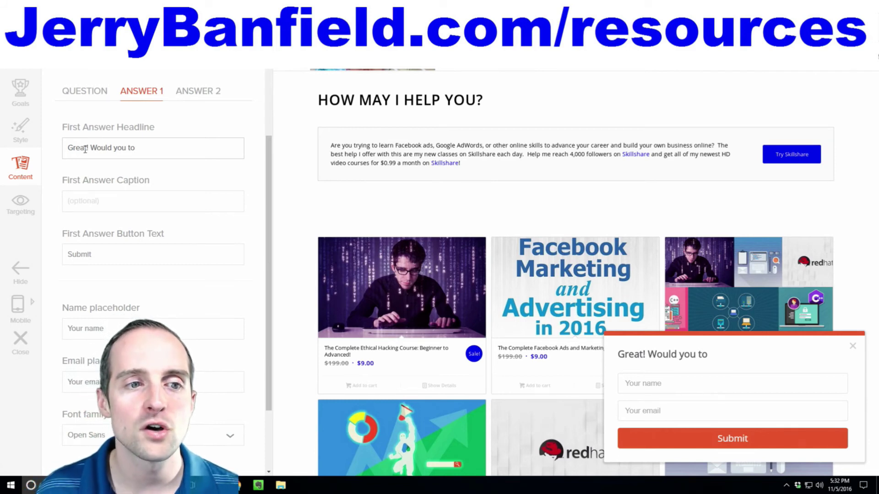
left_click(170, 144, "shift")
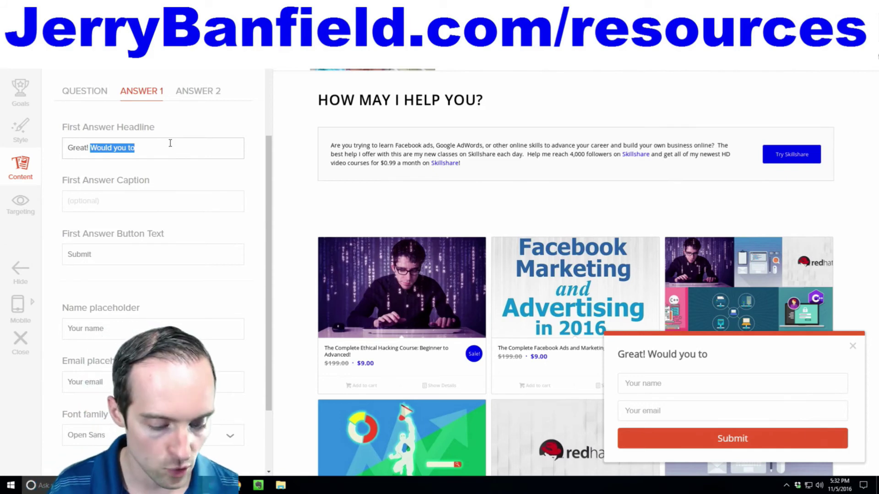
- Finalize the first answer headline as 'Help me continue giving you what you need!'
type("Help me continue")
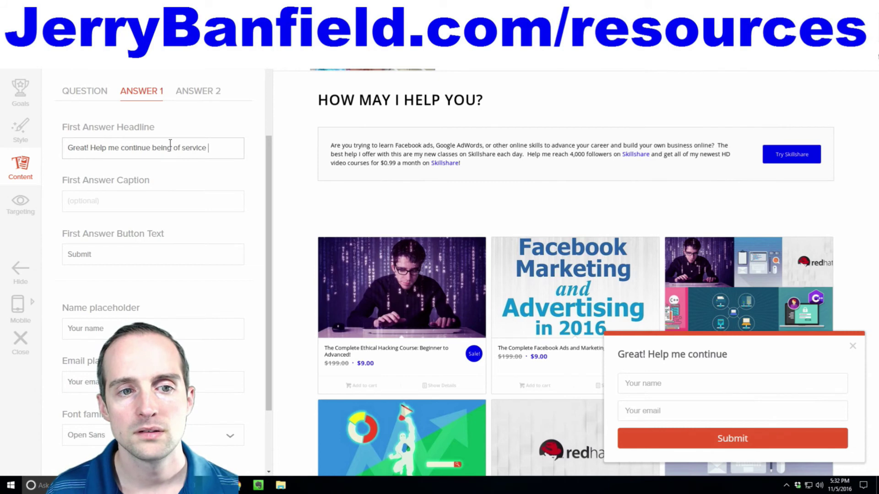
type("to you each week!")
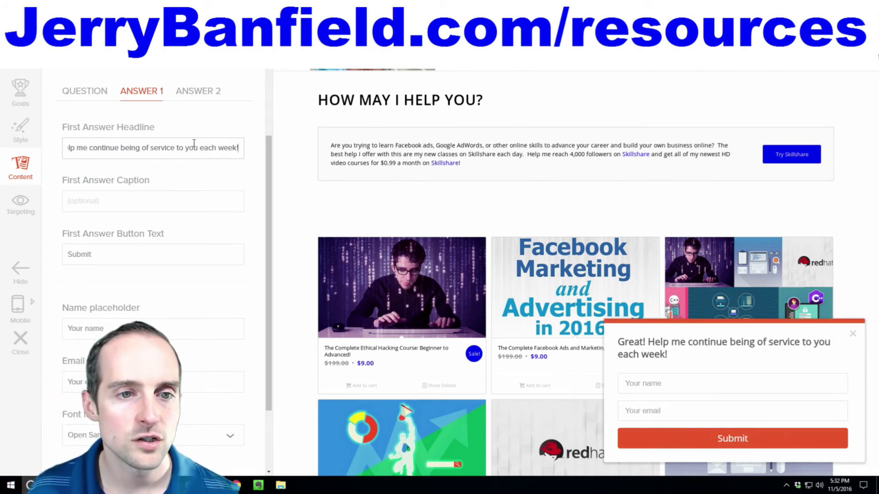
left_click_drag(200, 145, 234, 148)
key("BackSpace")
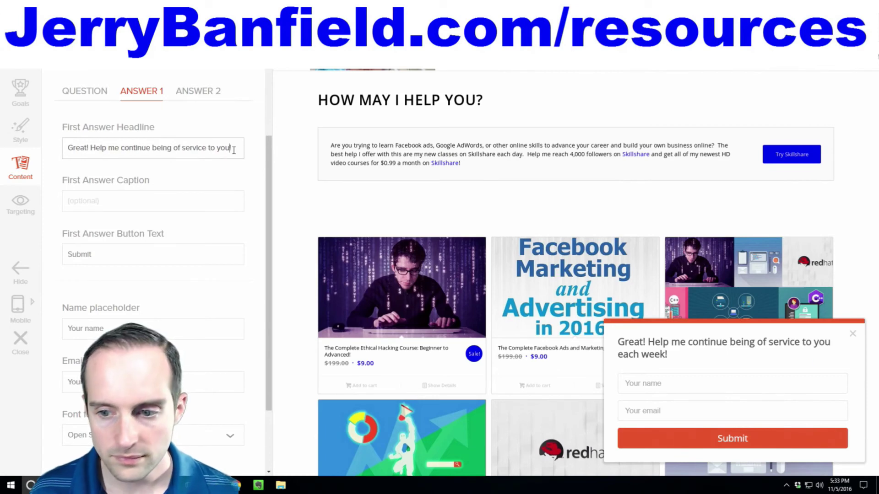
type("!")
left_click_drag(93, 147, 10, 151)
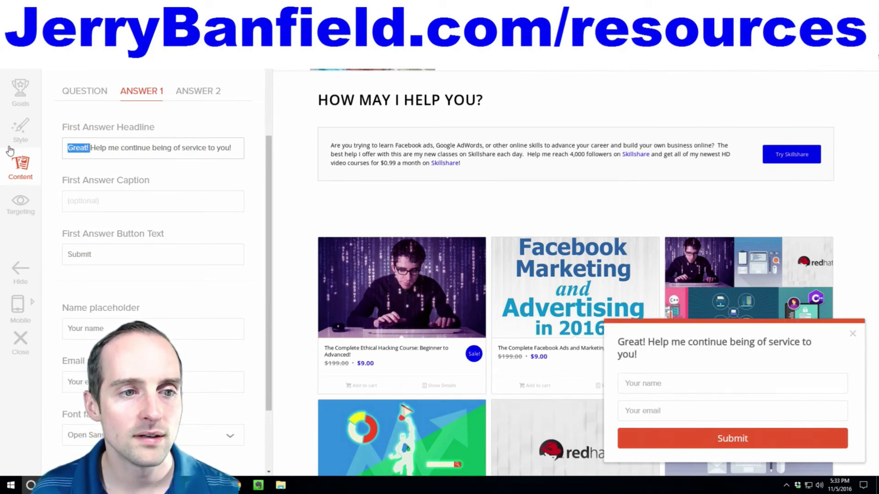
key("BackSpace")
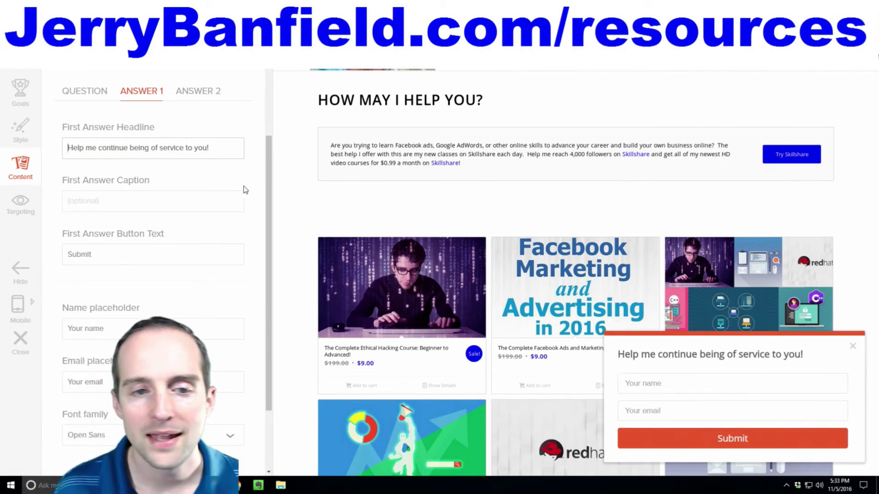
double_click(116, 149)
left_click_drag(211, 147, 130, 148)
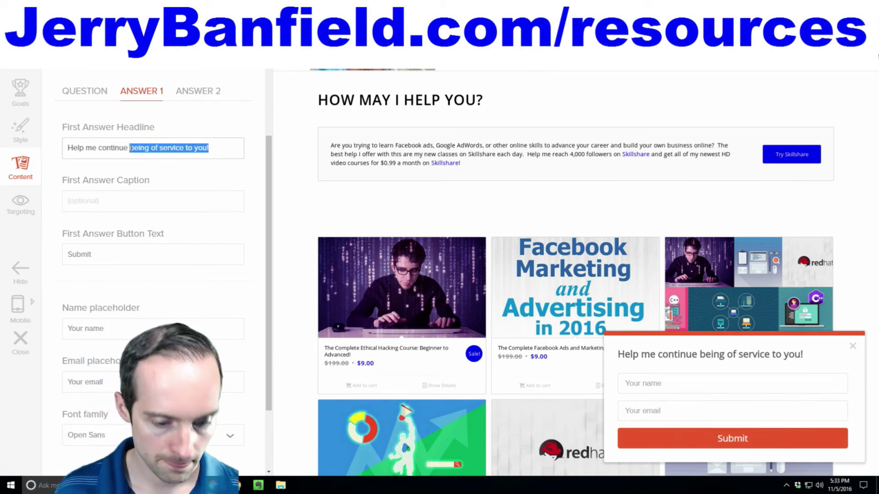
type("giving")
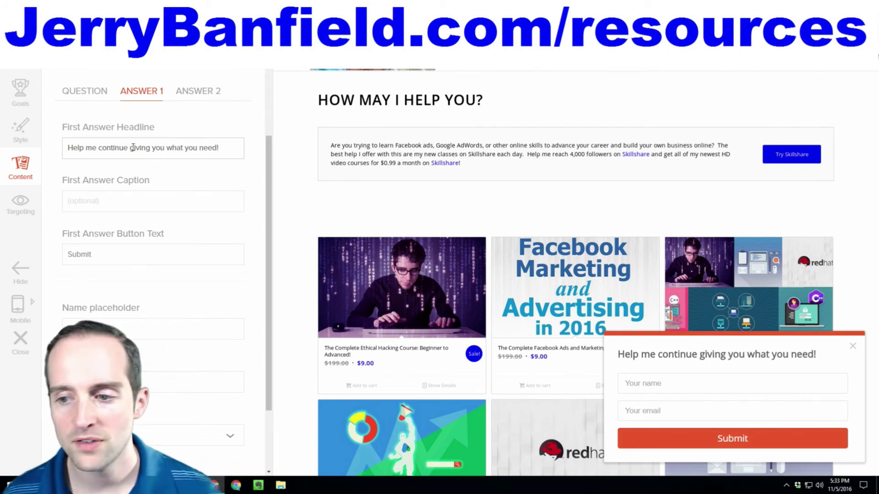
scroll(183, 174, "down", 2)
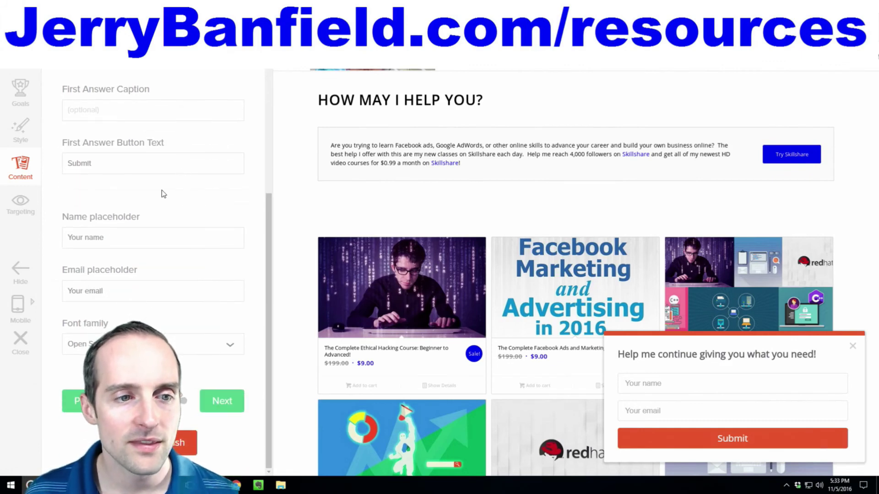
scroll(161, 191, "up", 4)
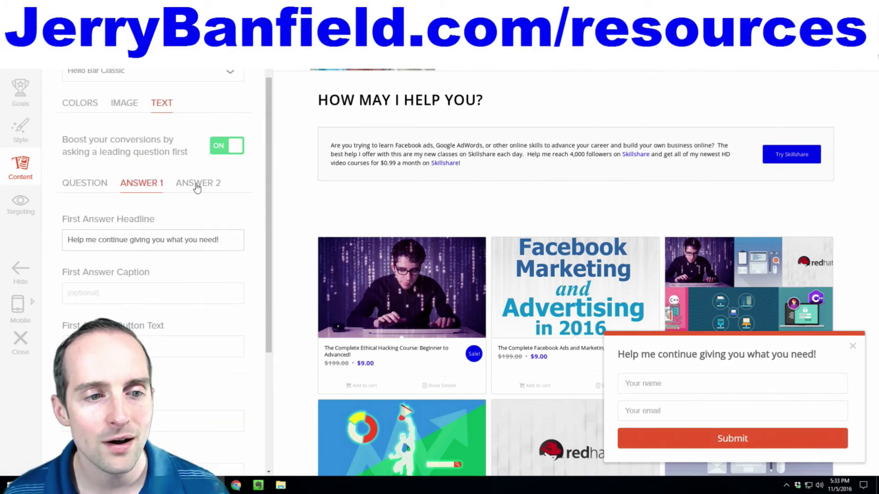
- Copy the first headline into Answer 2 and edit it to 'Help me figure out how to better!'
triple_click(180, 240)
key("ctrl+c")
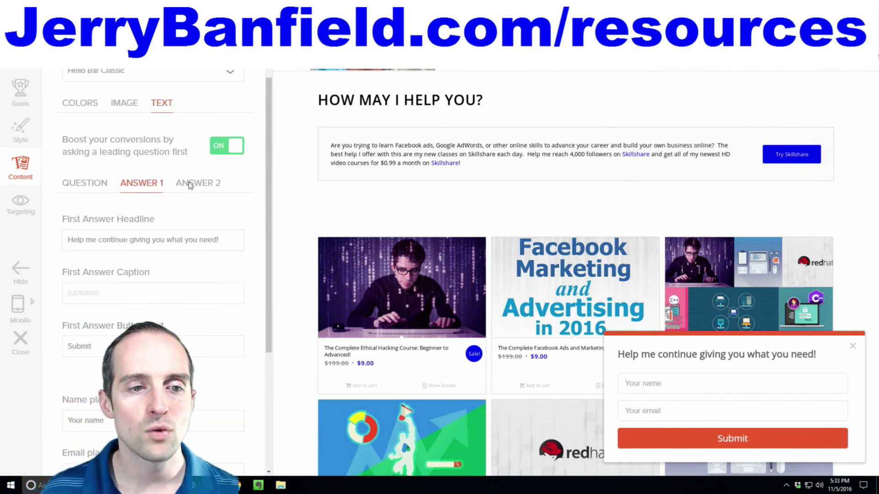
left_click(190, 184)
triple_click(106, 240)
key("ctrl+v")
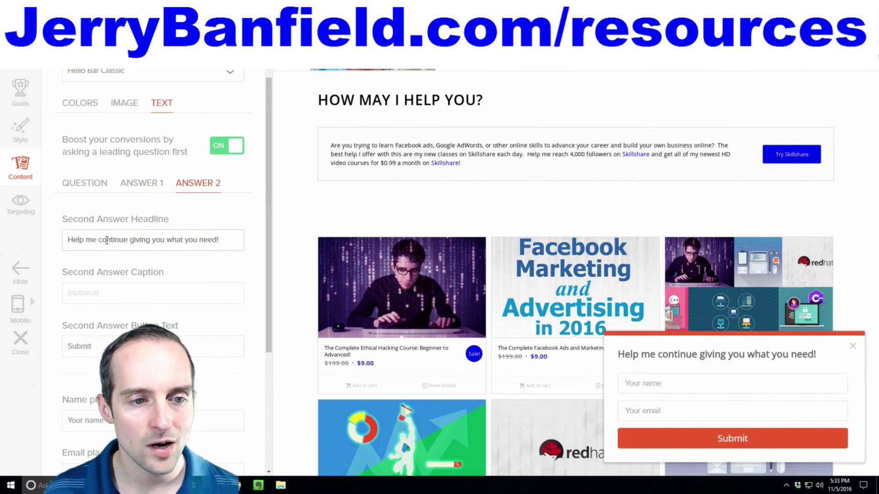
double_click(107, 240)
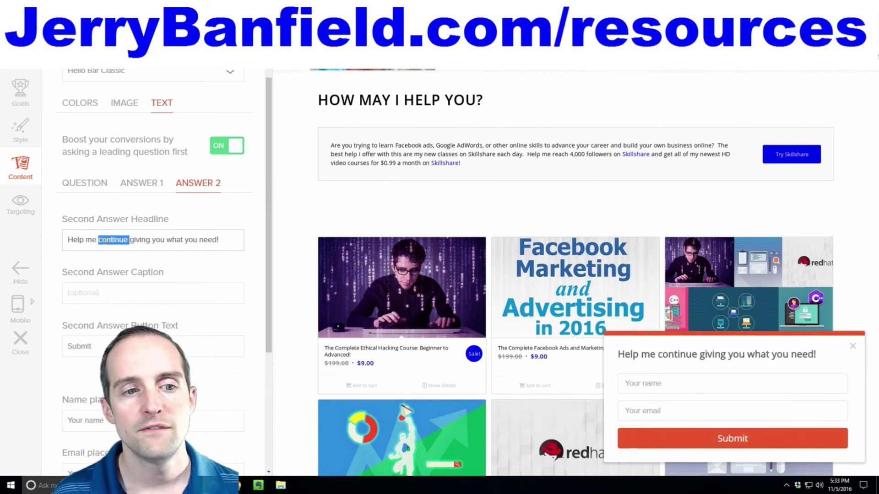
type("figure out how to")
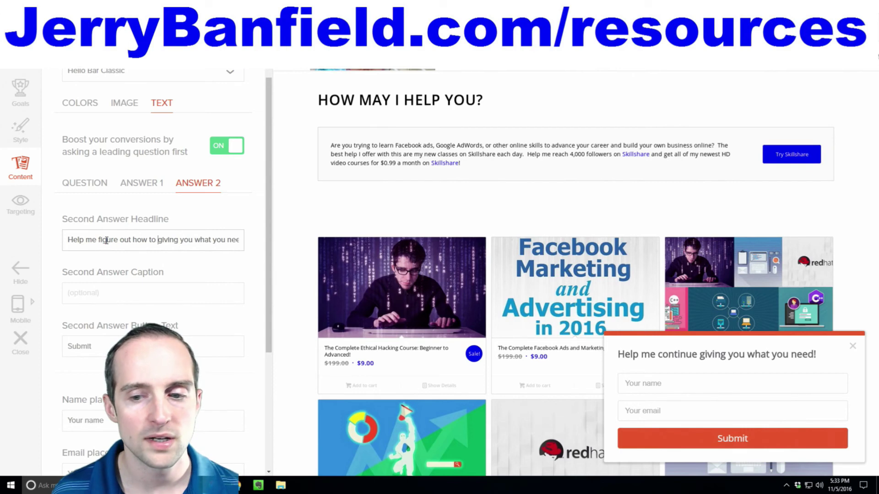
key("Delete")
key("Delete")
key("Delete")
key("Delete")
key("Delete")
key("Delete")
key("Delete")
type("to b")
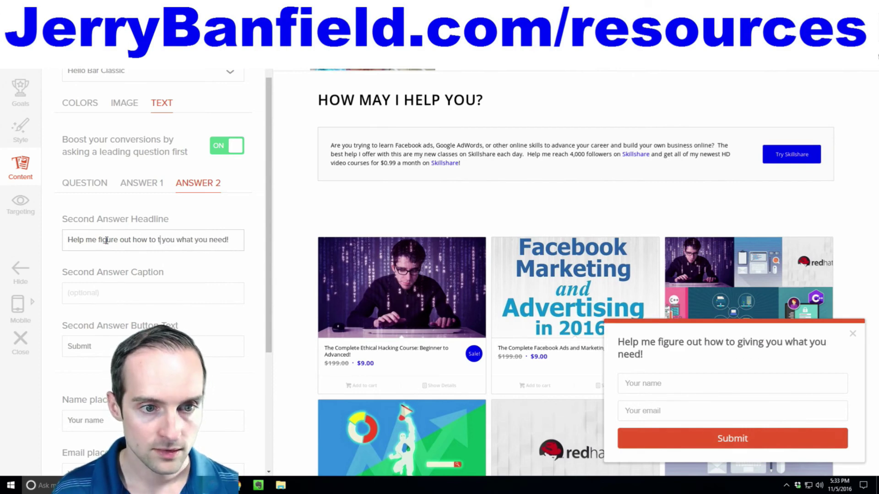
type("etter")
key("Delete")
key("Delete")
key("Delete")
key("Delete")
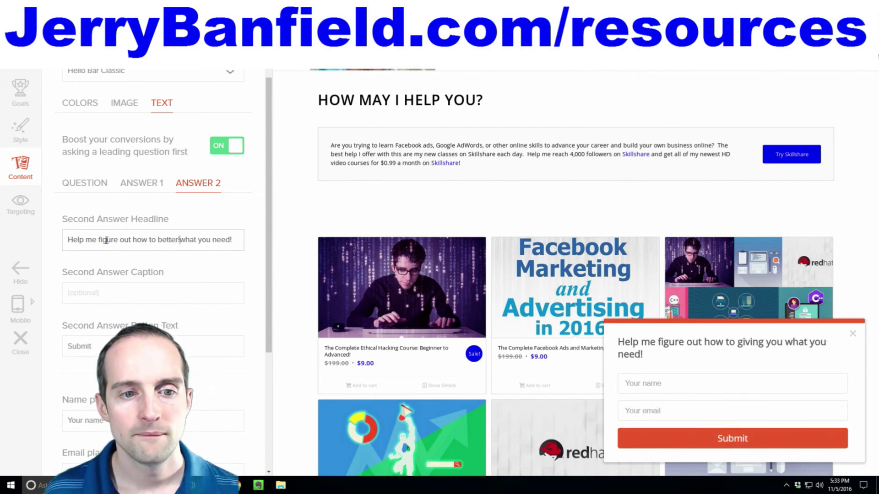
key("Delete")
key("Delete")
key("Delete")
key("Delete")
key("Delete")
key("Delete")
key("Delete")
key("Delete")
key("Delete")
key("Delete")
key("Delete")
key("Delete")
key("Delete")
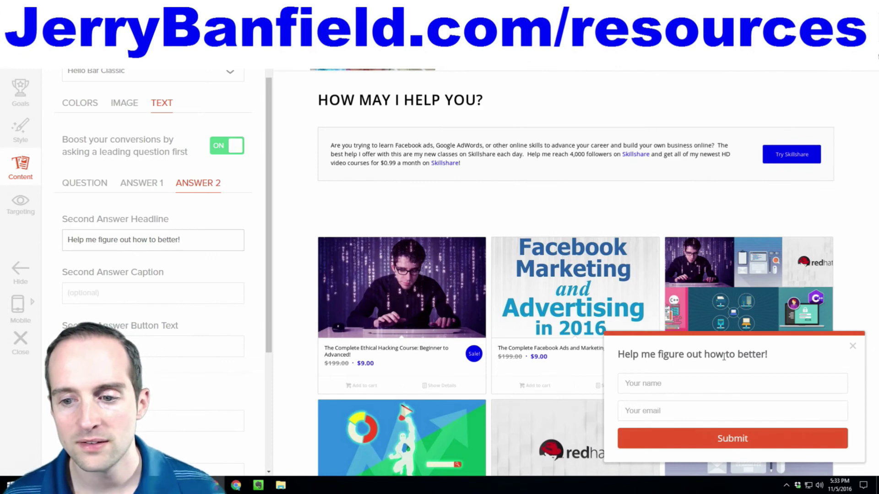
scroll(220, 311, "down", 4)
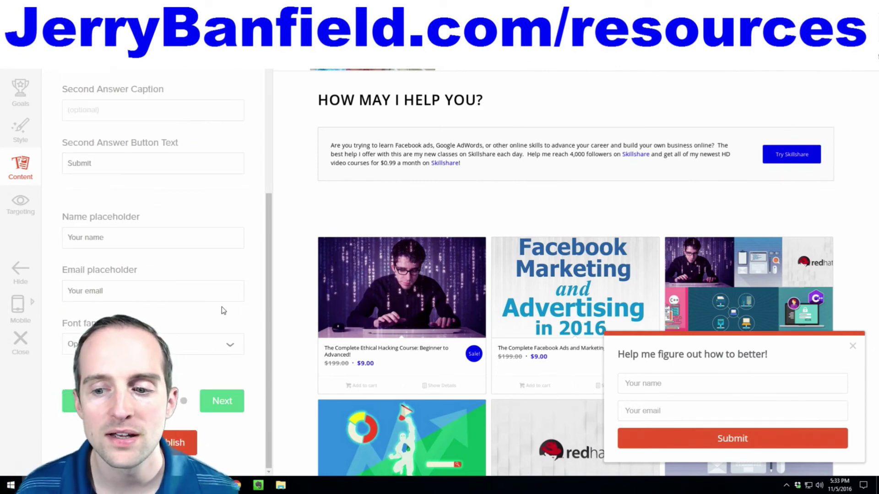
left_click(208, 407)
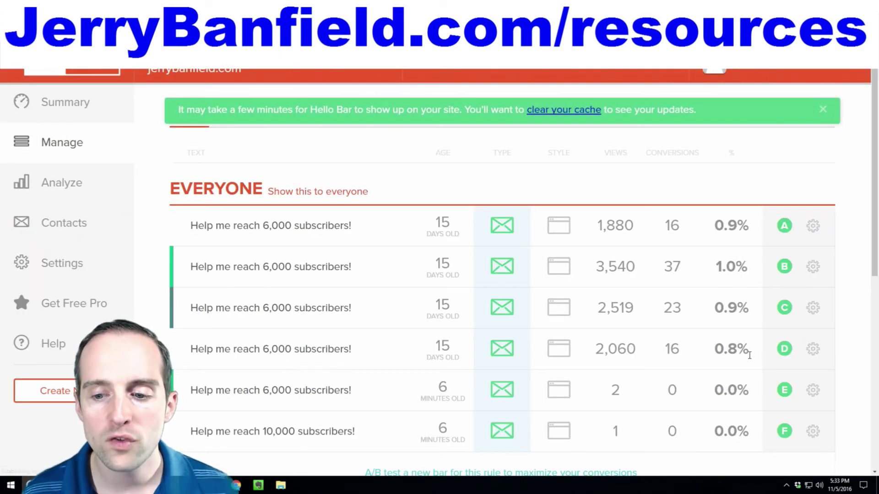
- Open the new 'Find what you were looking for?' bar and confirm it targets the First time rule
scroll(749, 356, "down", 7)
left_click(811, 405)
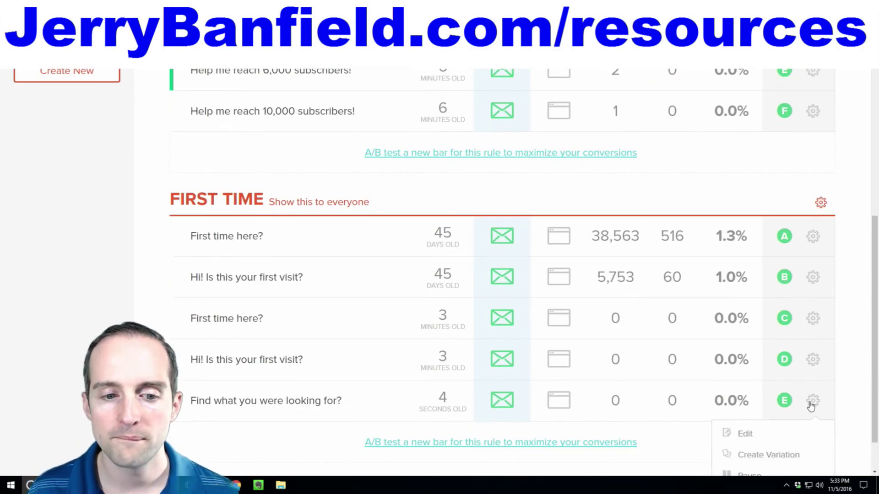
left_click(765, 441)
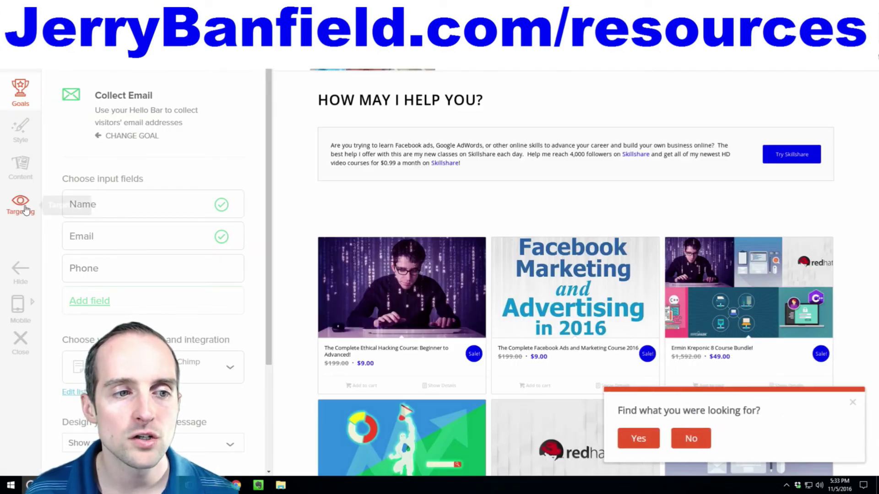
left_click(26, 209)
left_click(148, 161)
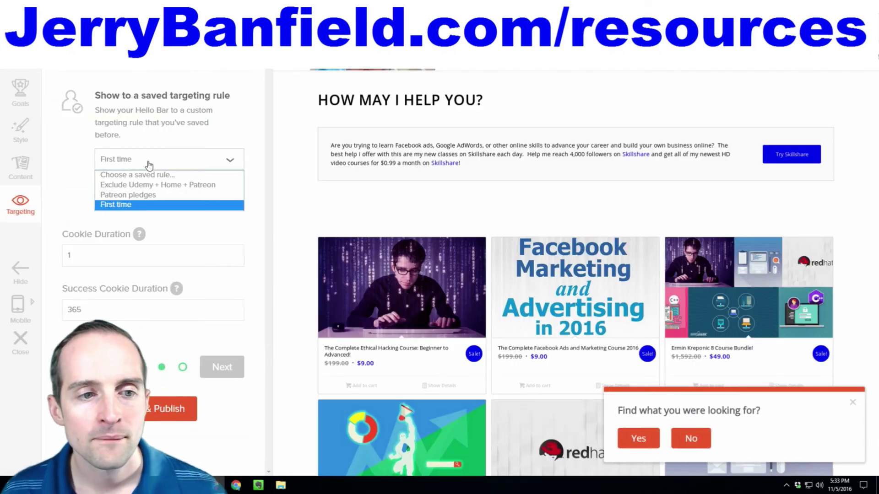
left_click(159, 129)
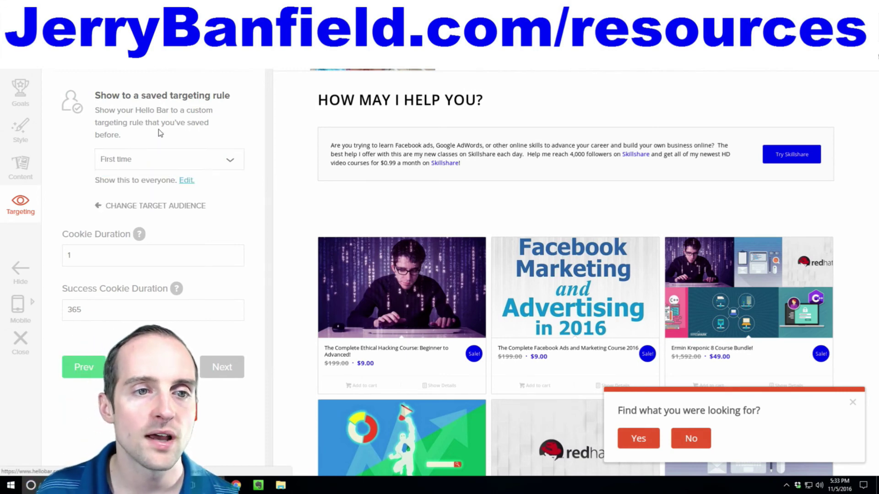
- Close the First time rule unchanged and leave the bar editor for the dashboard without saving
left_click(187, 180)
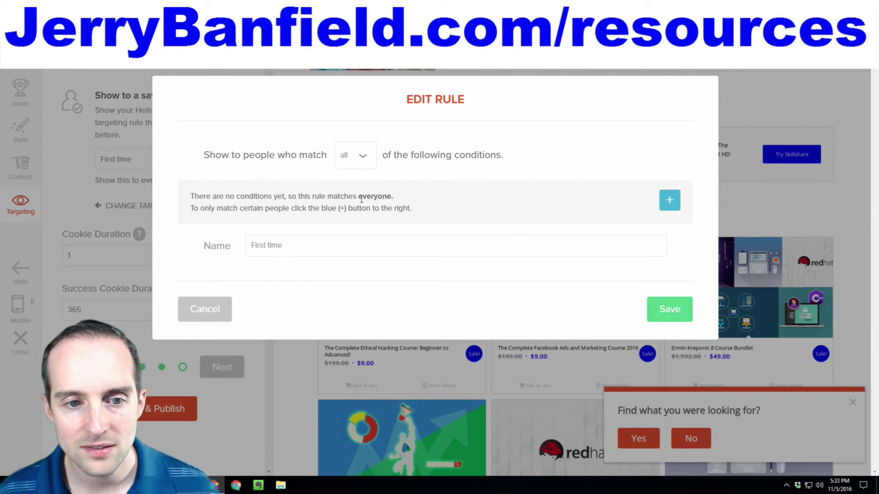
left_click(221, 312)
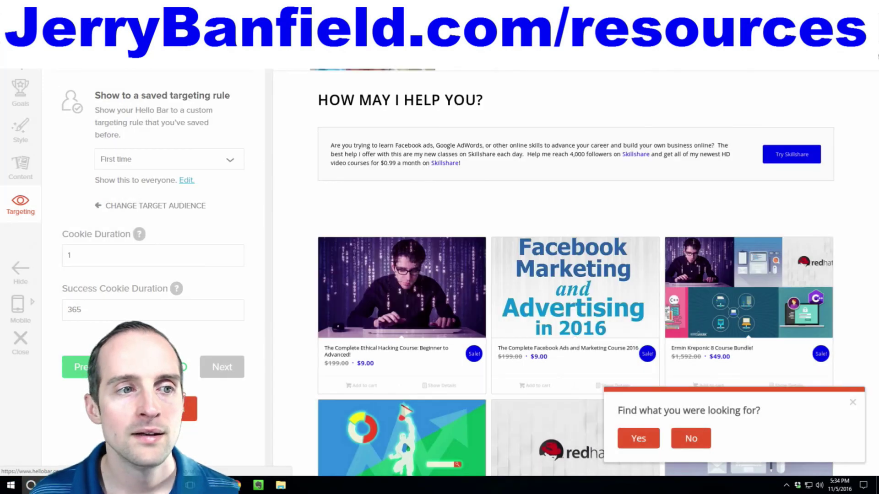
left_click(22, 93)
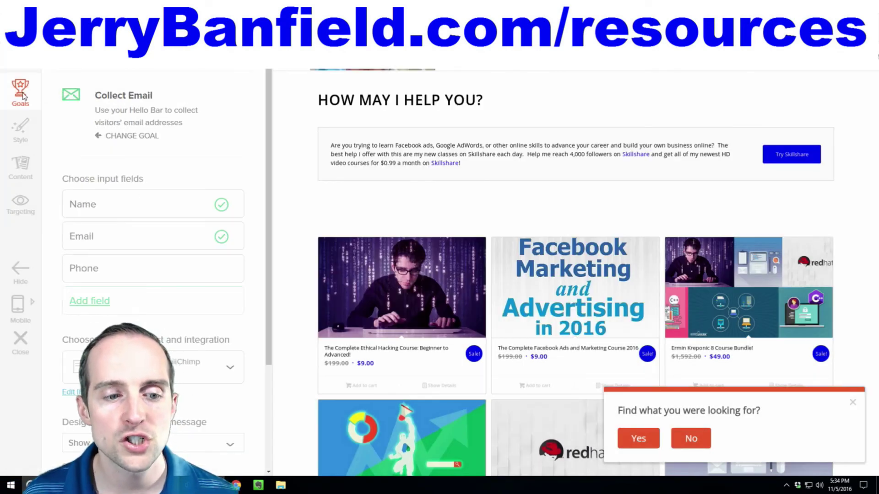
left_click(20, 341)
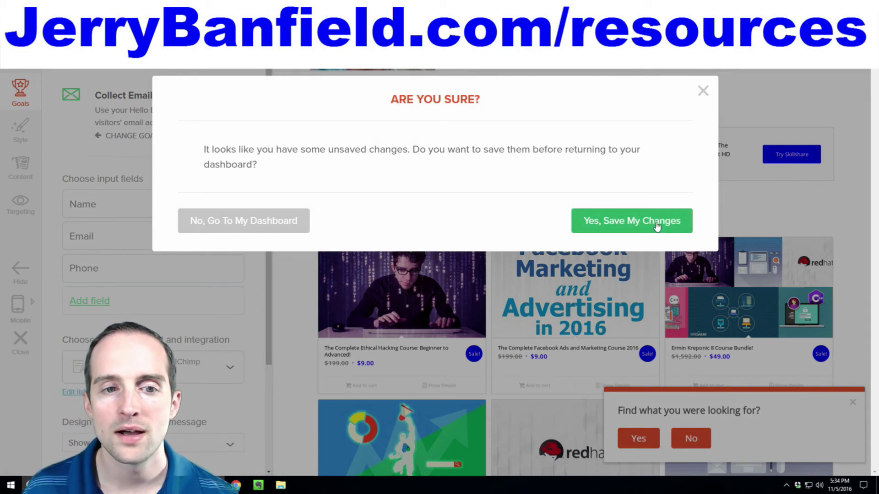
left_click(263, 229)
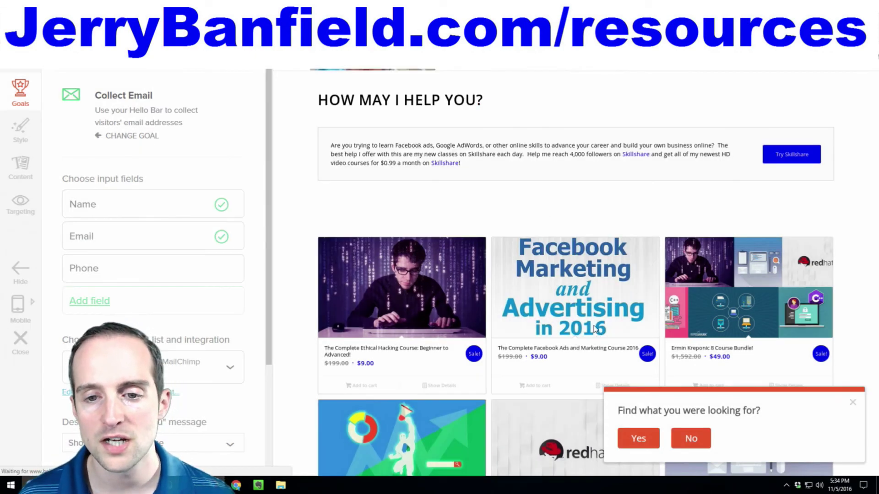
- Change the First time rule's name to 'Questions', save it, and review its five bars
scroll(391, 325, "down", 4)
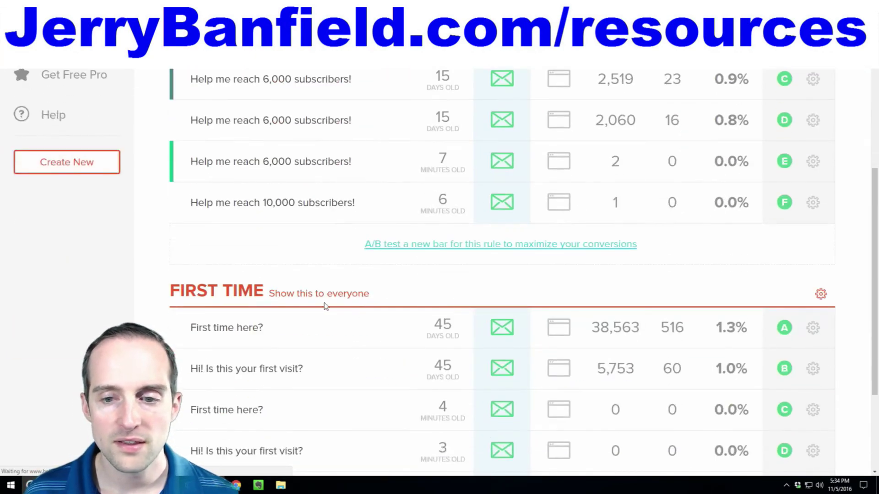
left_click(820, 294)
left_click(760, 330)
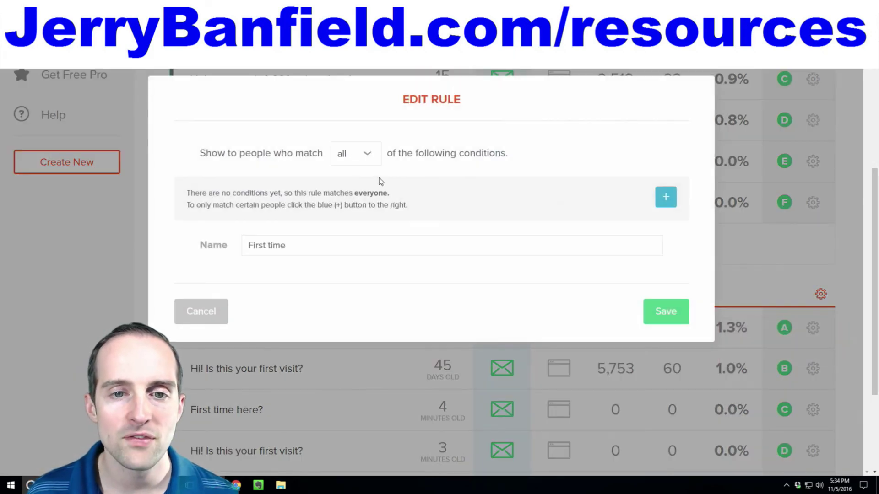
left_click_drag(322, 242, 194, 247)
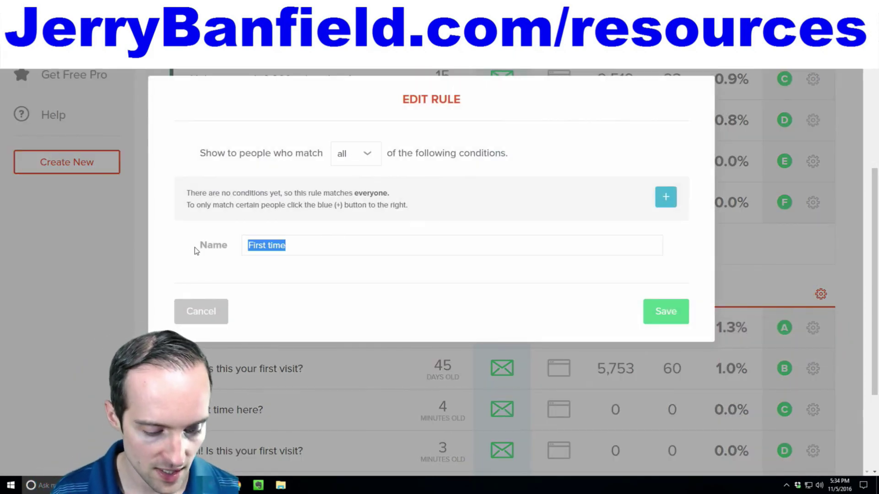
type("Questions")
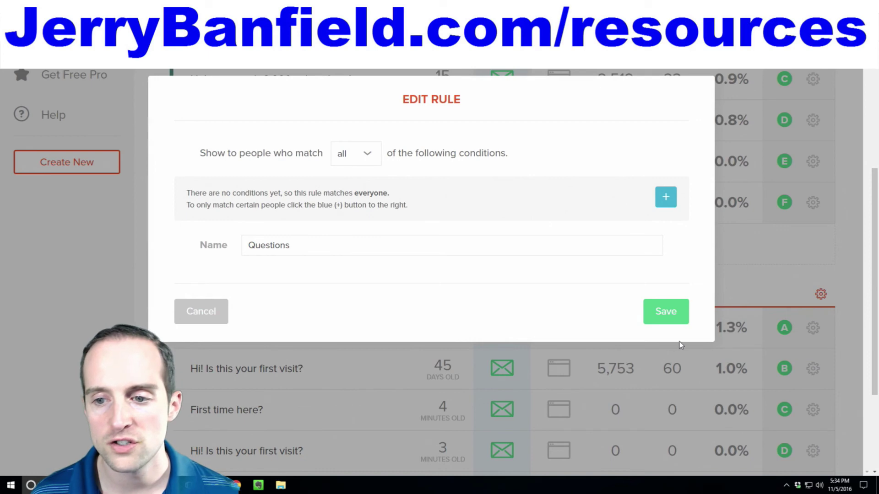
left_click(662, 320)
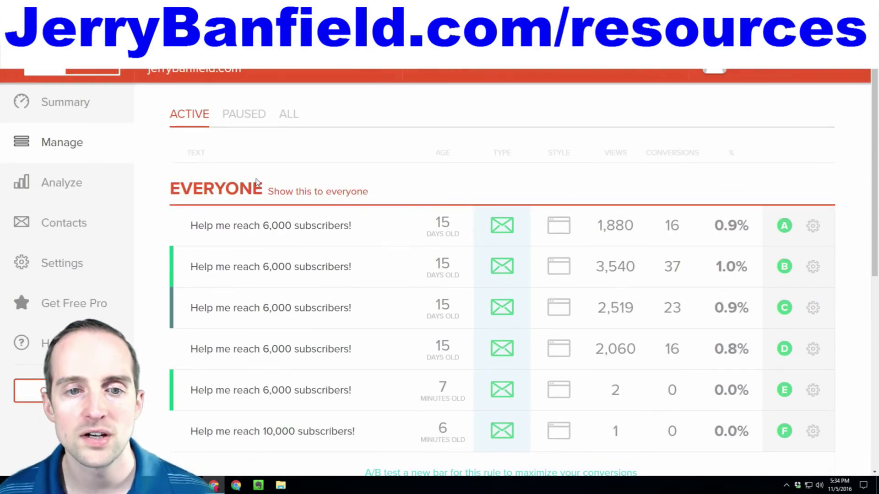
scroll(265, 192, "down", 7)
scroll(316, 236, "down", 1)
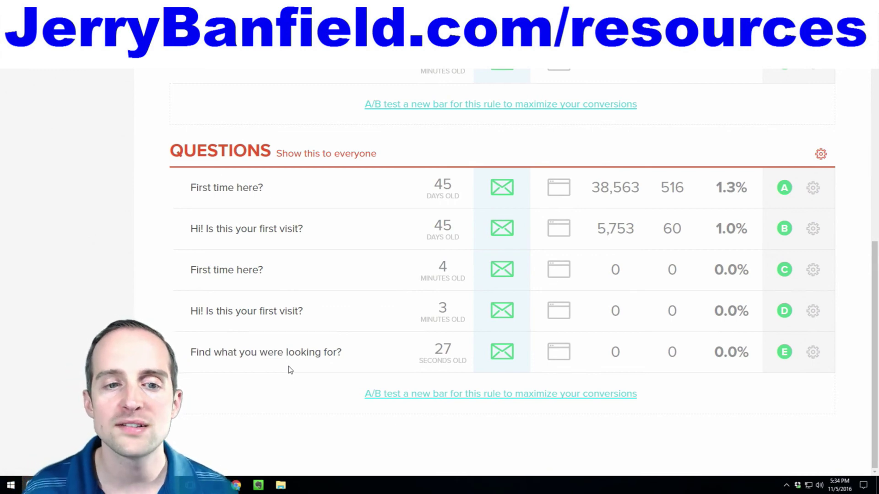
scroll(399, 206, "up", 6)
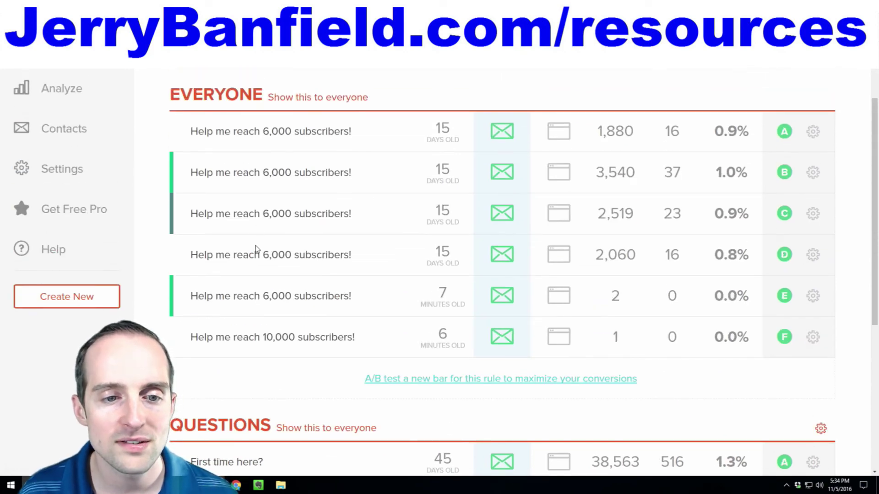
scroll(255, 245, "down", 6)
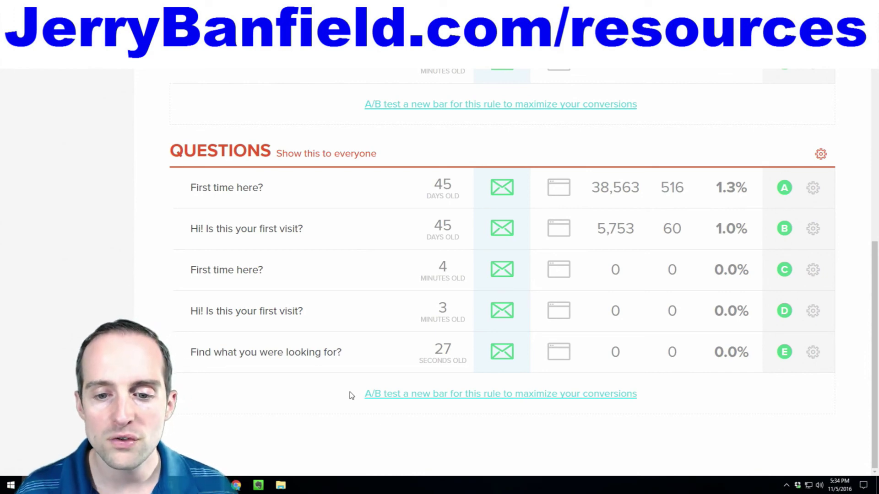
scroll(371, 369, "up", 6)
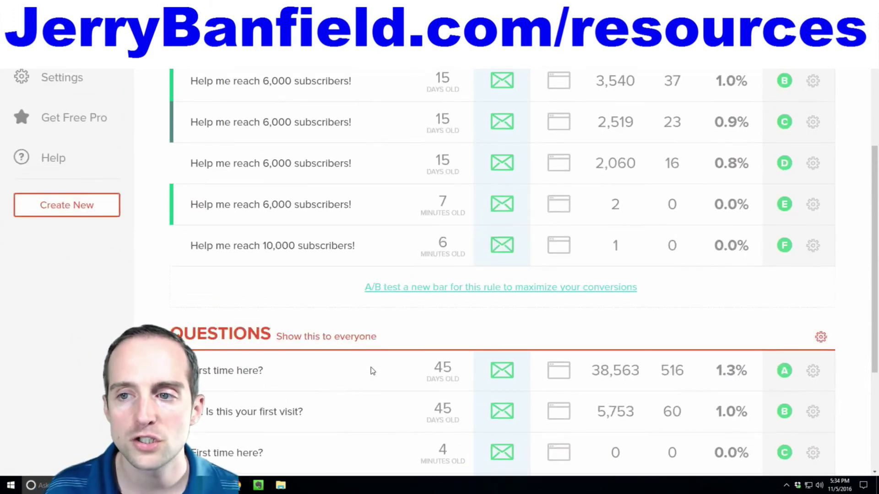